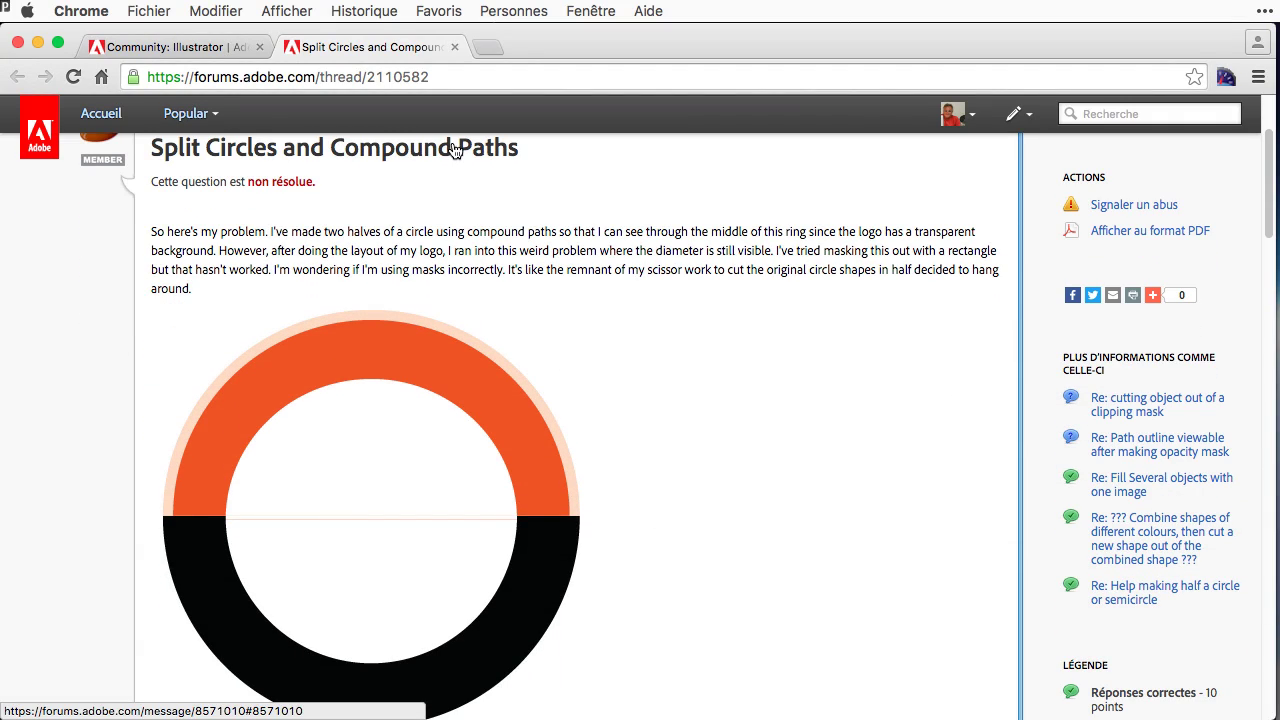
# Scroll the Chrome forum thread to view the split-ring image, then switch to the blank Illustrator document.
pyautogui.scroll(-1, 652, 467)
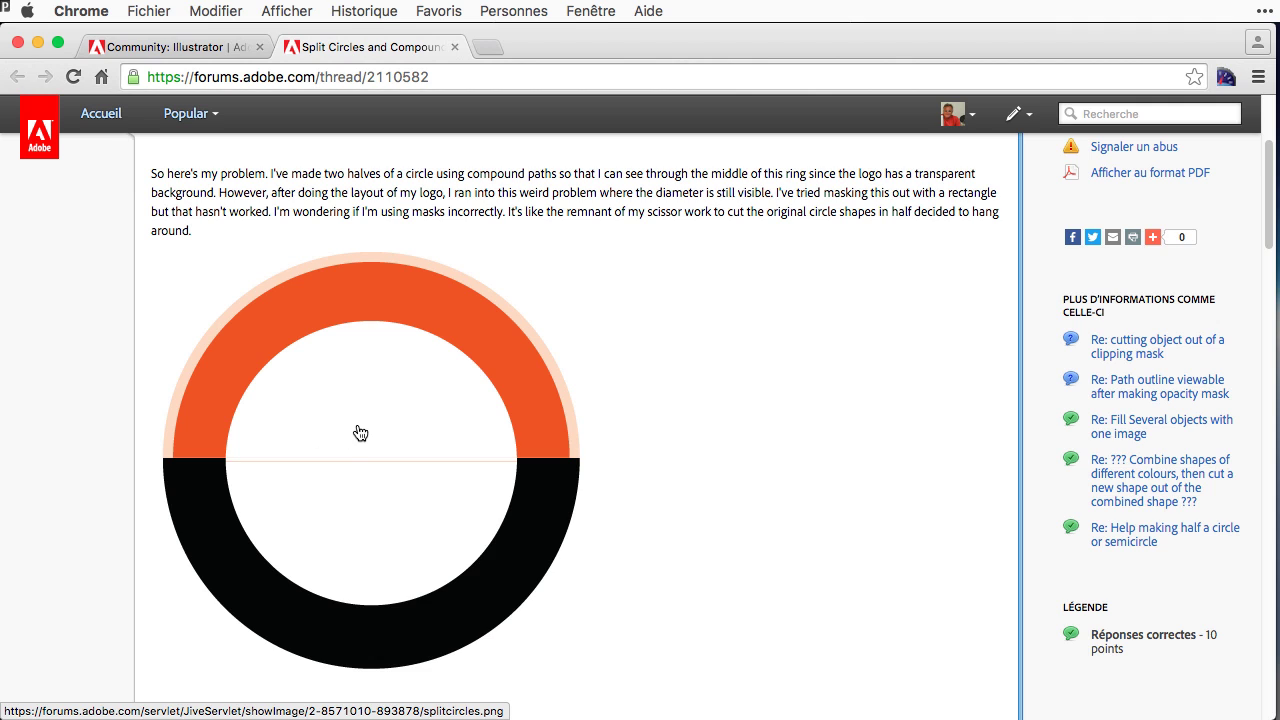
pyautogui.press('super+Tab')
pyautogui.press('super+Tab')
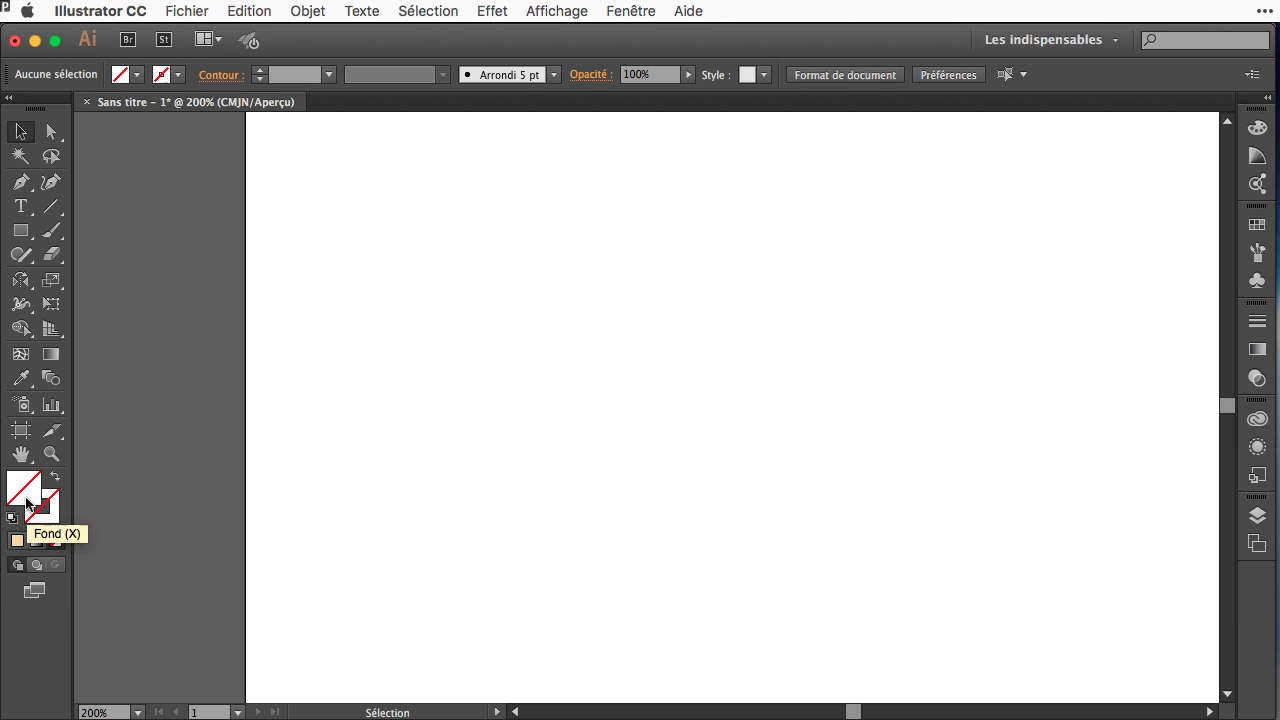
# Switch the document to Outline mode with Affichage > Tracés.
pyautogui.click(530, 10)
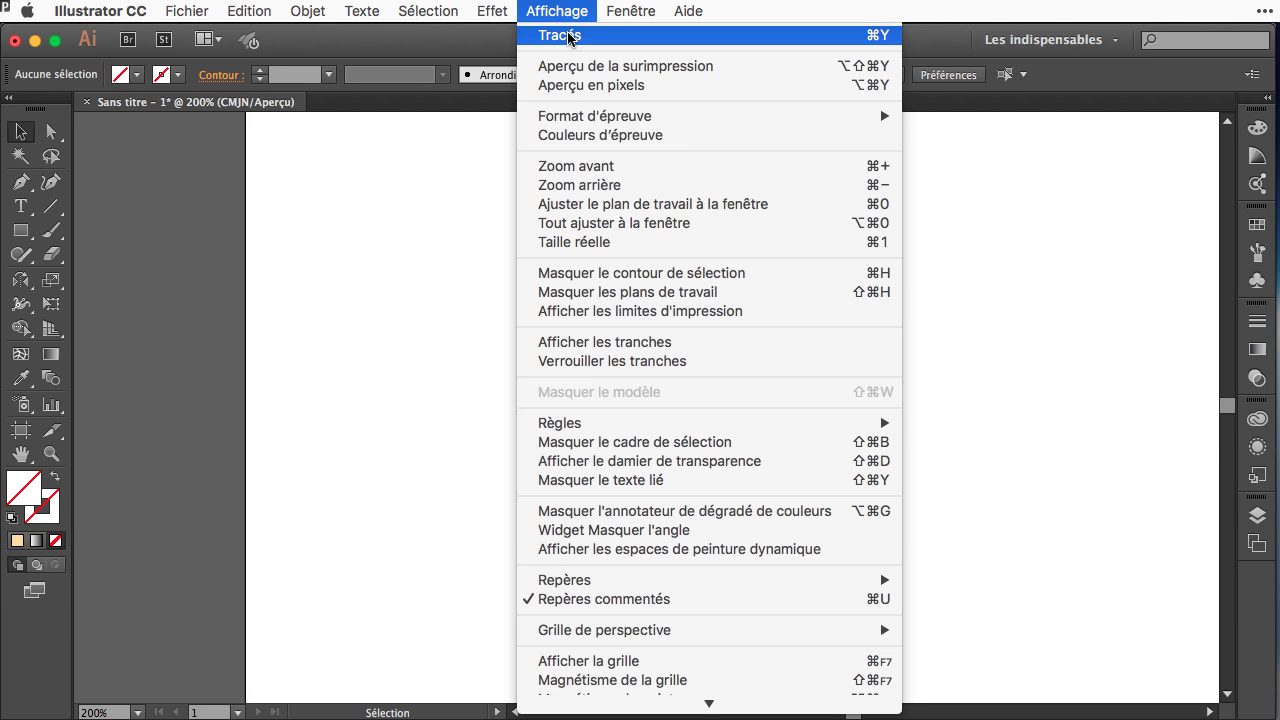
pyautogui.click(560, 35)
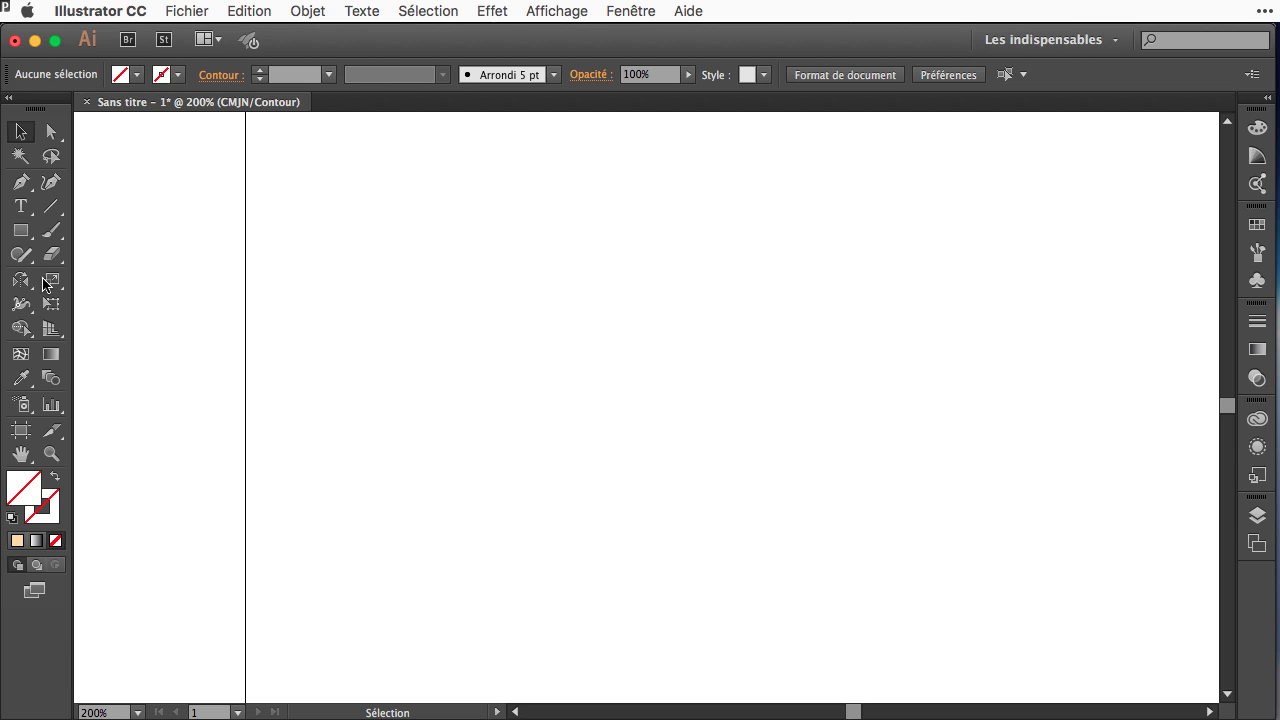
# Use the Ellipse tool to draw an outer, an inner and a middle circle around one shared centre.
pyautogui.click(20, 237)
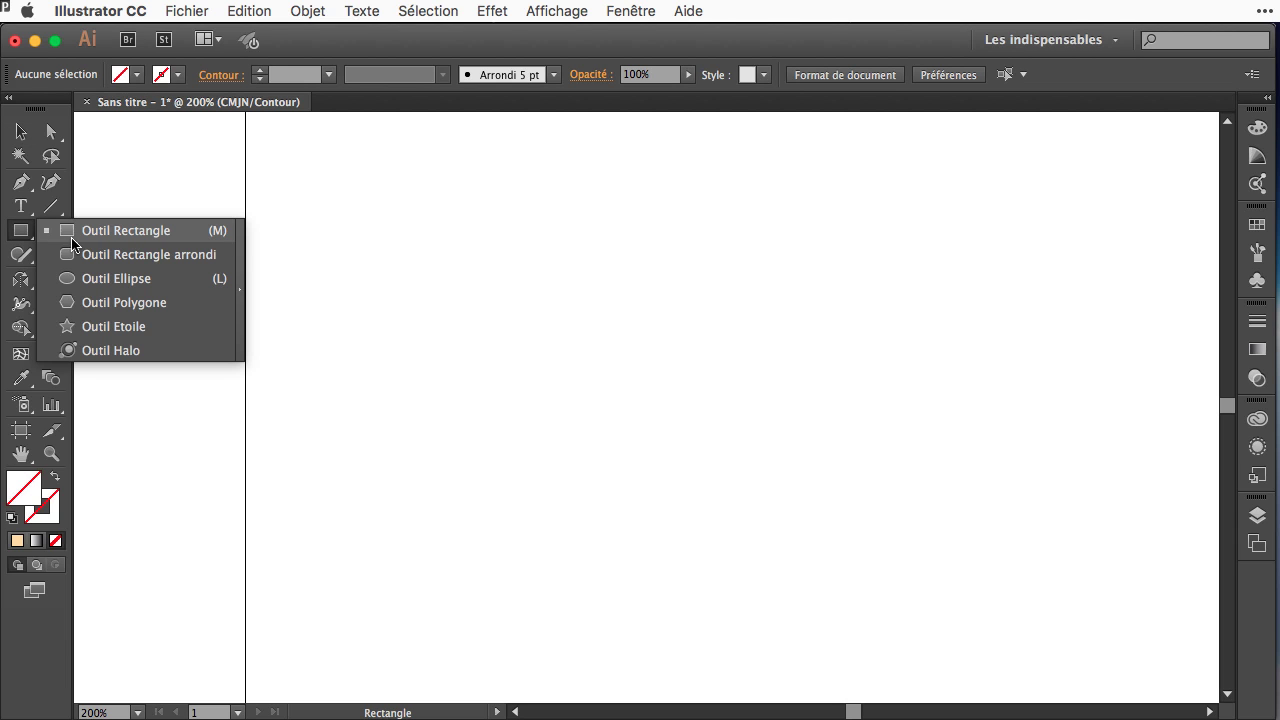
pyautogui.click(78, 280)
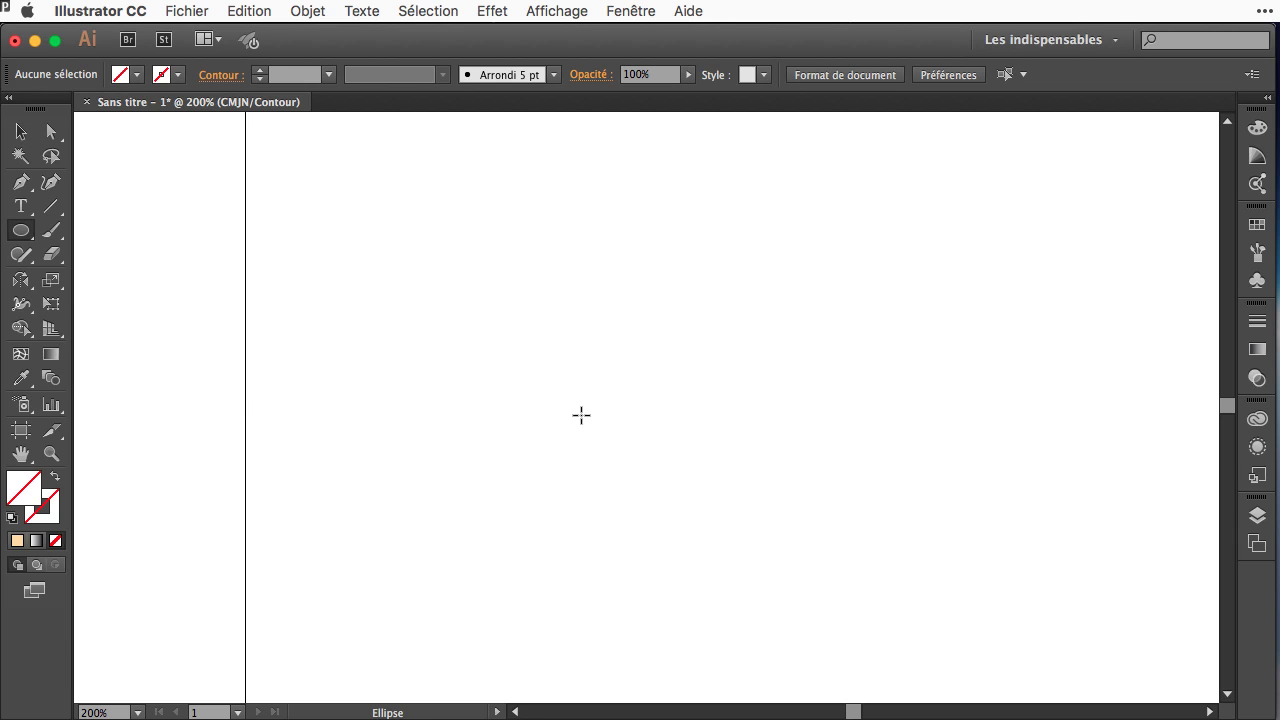
pyautogui.moveTo(581, 415); pyautogui.dragTo(463, 290)
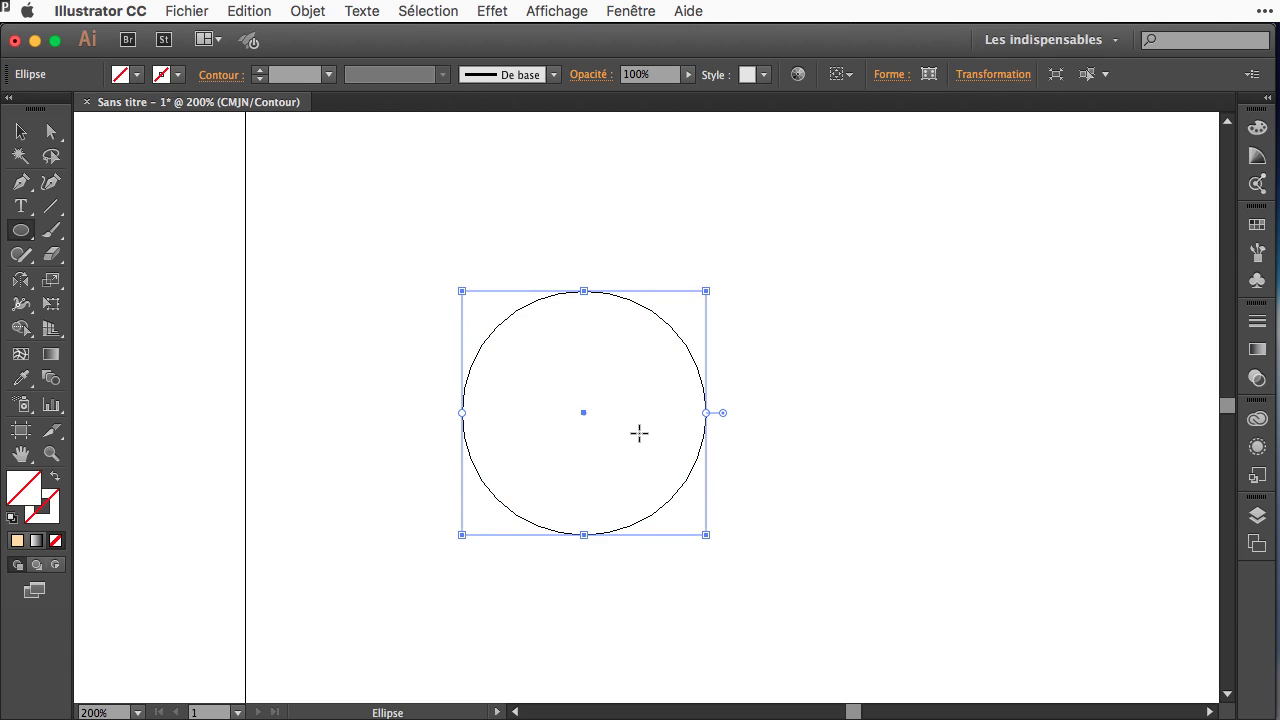
pyautogui.keyDown('super'); pyautogui.click(635, 579); pyautogui.keyUp('super')
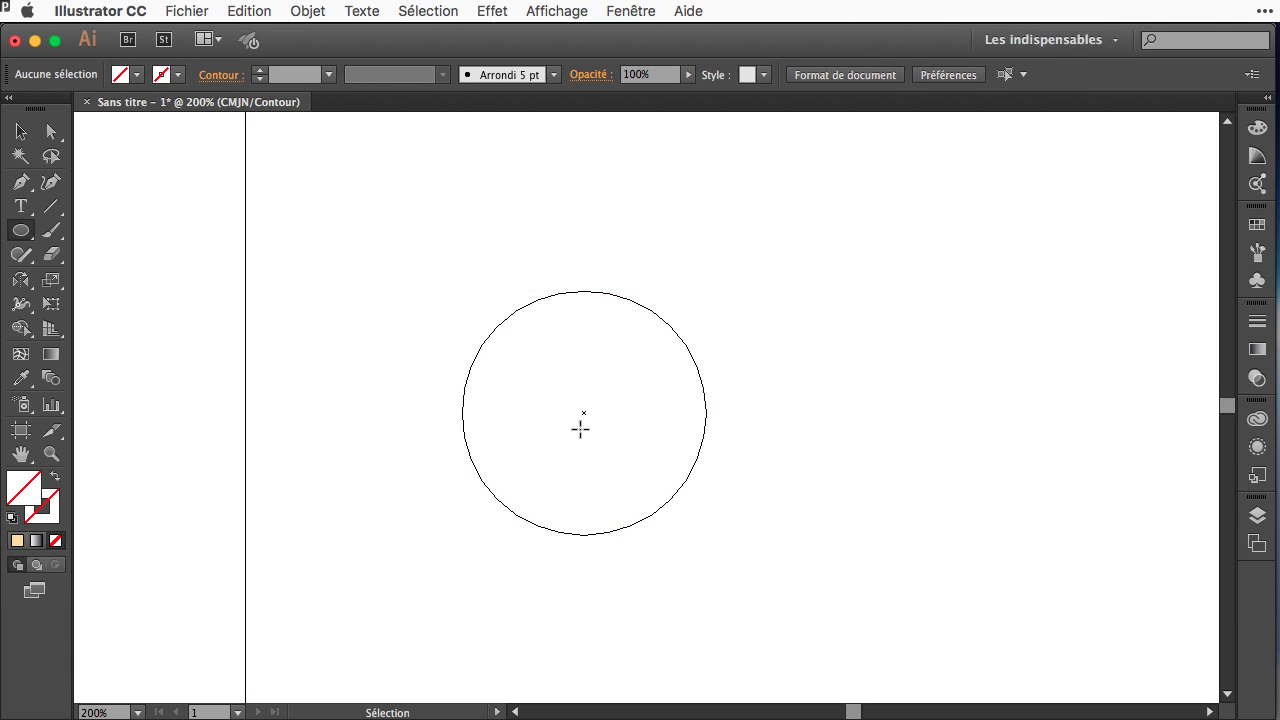
pyautogui.moveTo(586, 413); pyautogui.dragTo(491, 321)
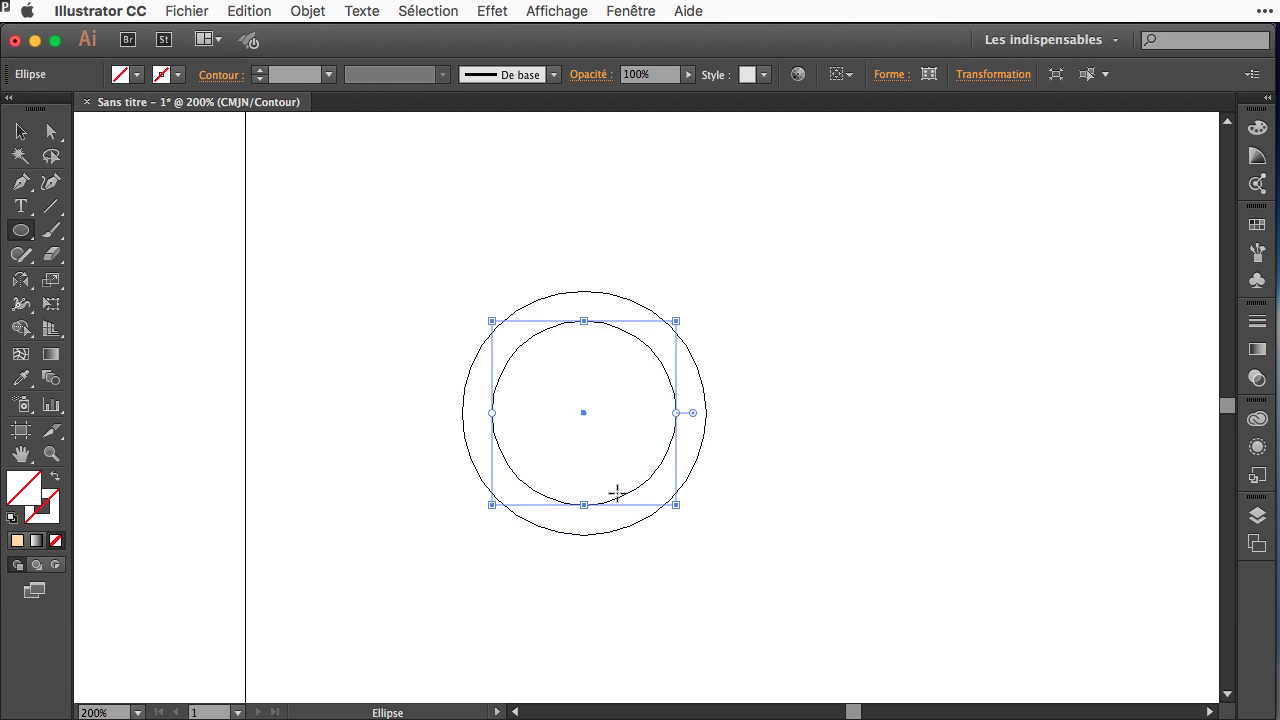
pyautogui.keyDown('super'); pyautogui.click(632, 579); pyautogui.keyUp('super')
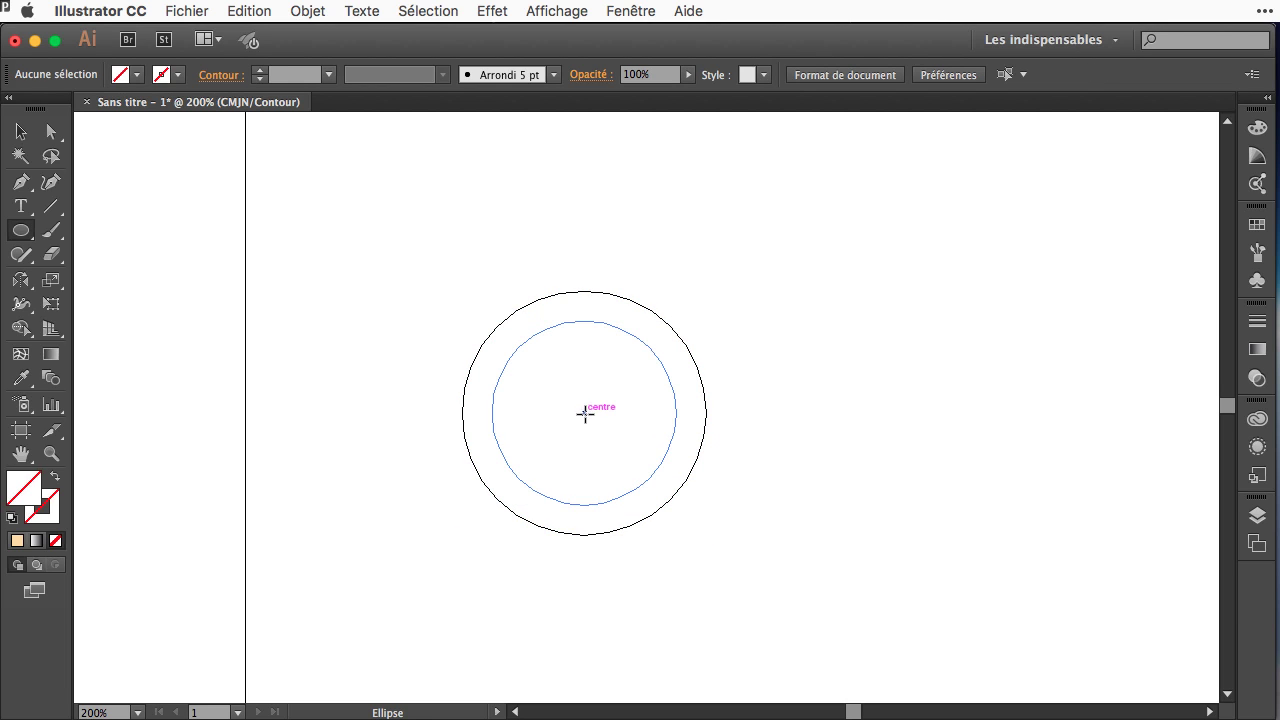
pyautogui.moveTo(583, 412); pyautogui.dragTo(472, 300)
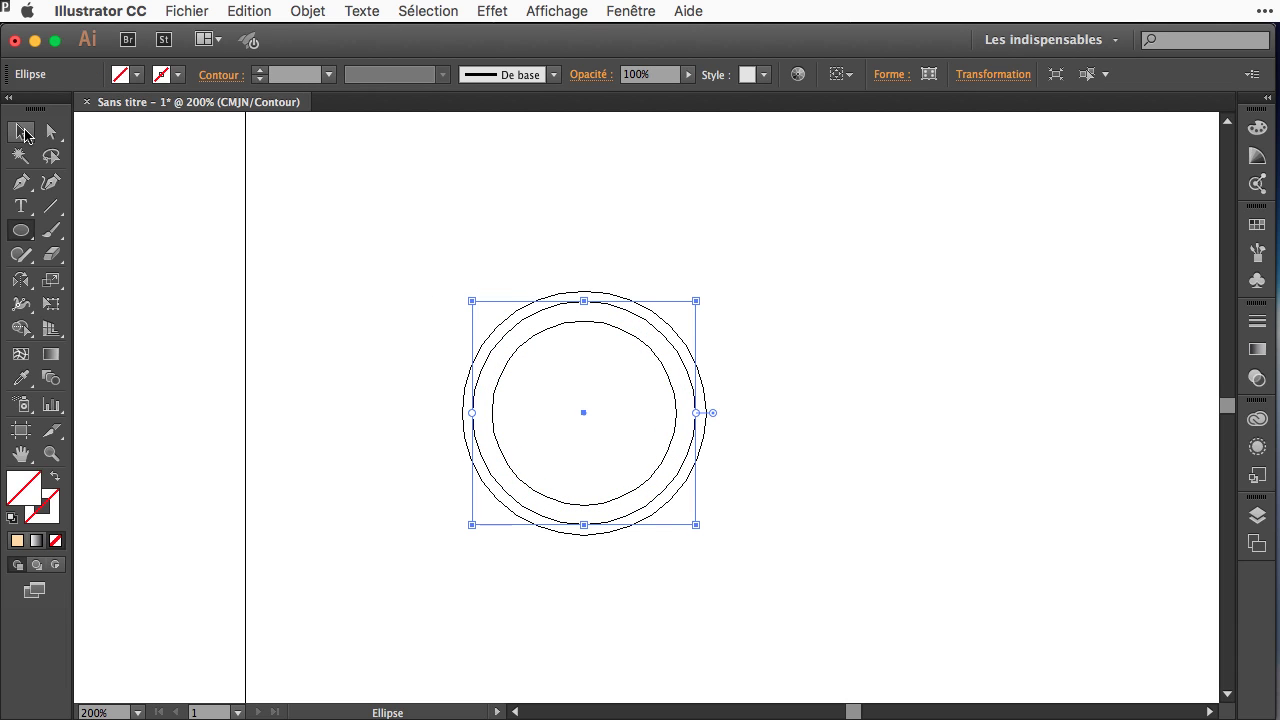
# Select all three concentric circles and move them to the left.
pyautogui.click(20, 131)
pyautogui.click(445, 284)
pyautogui.moveTo(435, 268); pyautogui.dragTo(727, 561)
pyautogui.moveTo(633, 527); pyautogui.dragTo(435, 512)
# Place a copy of the outer and inner circles to the right, aligned horizontally.
pyautogui.click(435, 512)
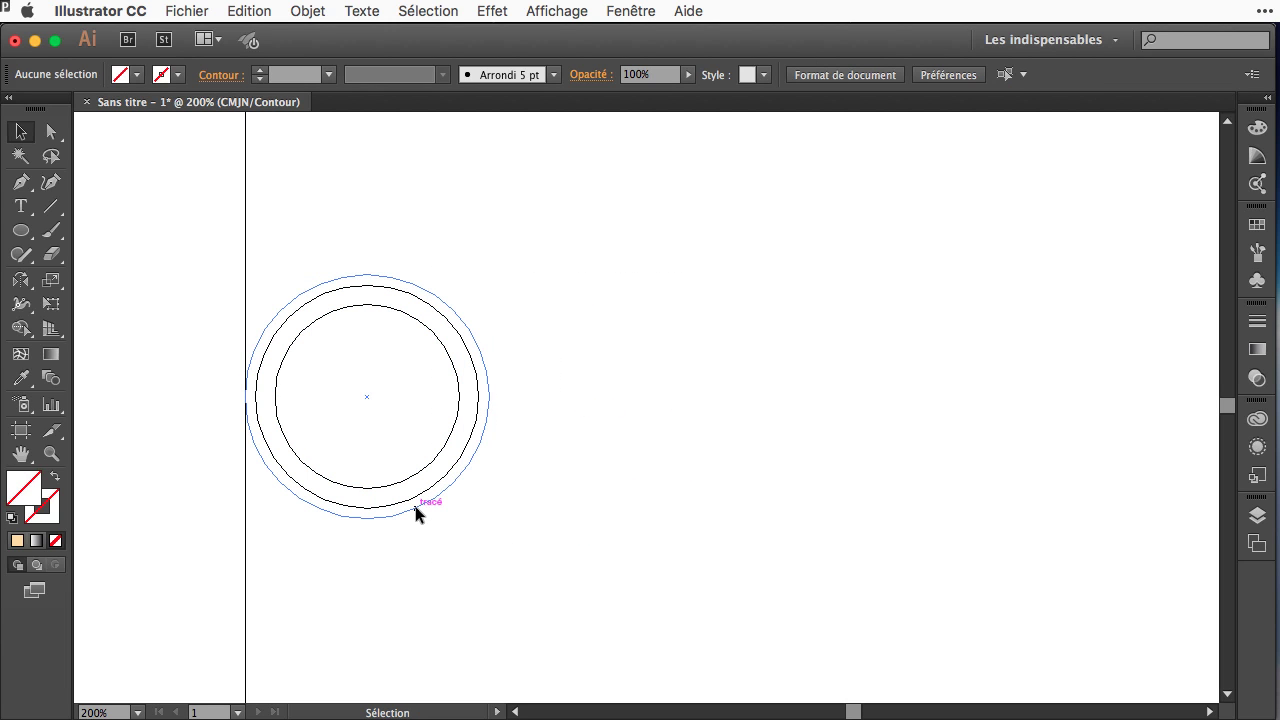
pyautogui.click(417, 514)
pyautogui.keyDown('shift'); pyautogui.click(386, 490); pyautogui.keyUp('shift')
pyautogui.keyDown('shift'); pyautogui.click(381, 490); pyautogui.keyUp('shift')
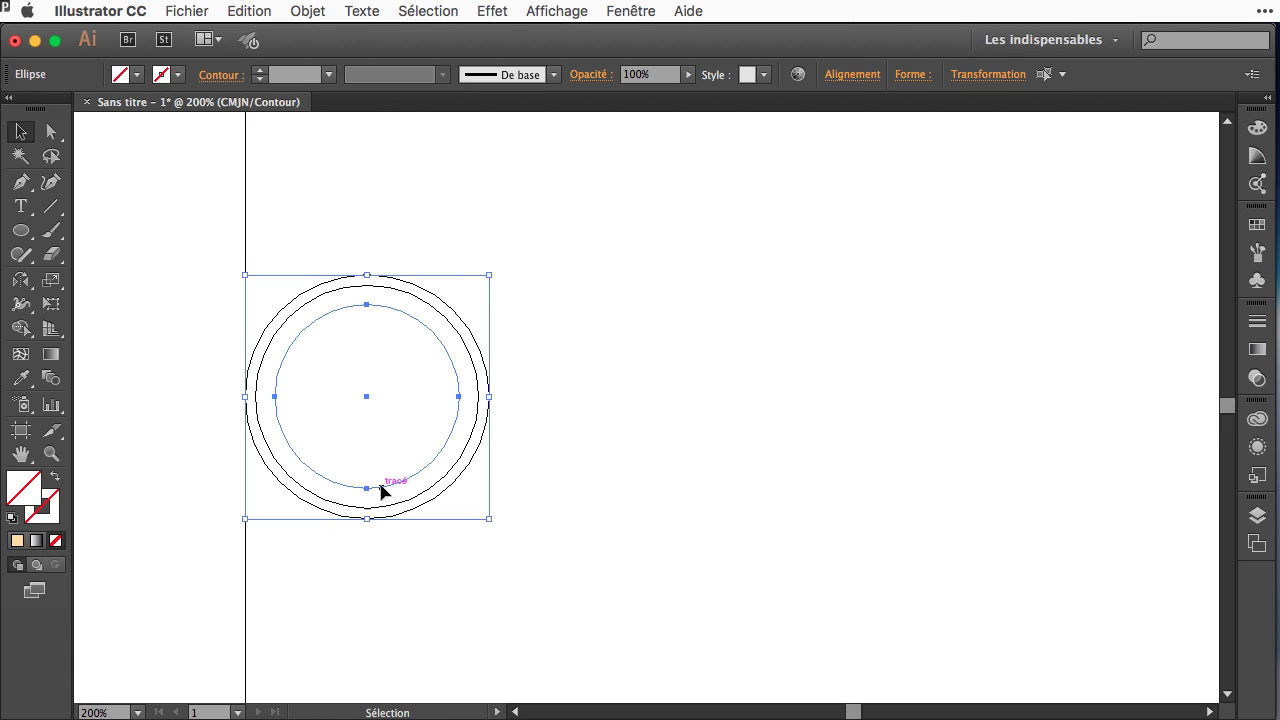
pyautogui.moveTo(381, 490); pyautogui.dragTo(824, 510)
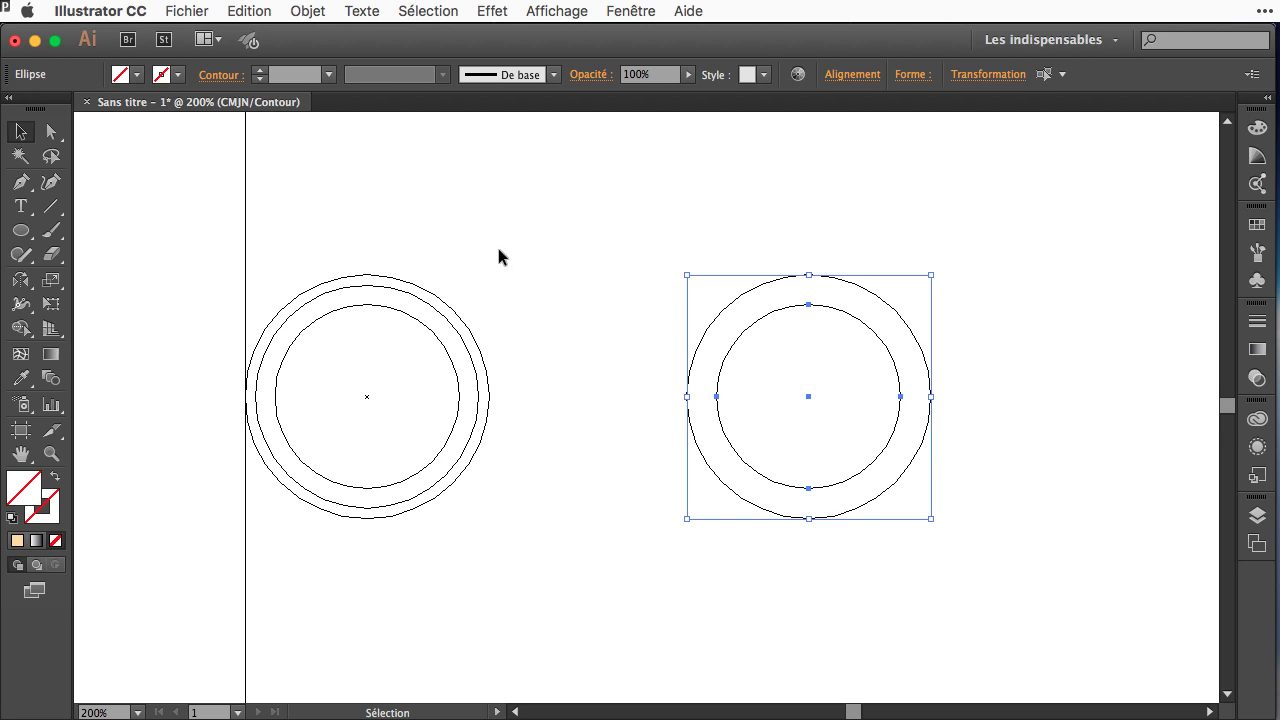
# Draw a rectangle over the right ring's top half and select it together with the ring.
pyautogui.moveTo(21, 230); pyautogui.dragTo(90, 229)
pyautogui.moveTo(641, 223); pyautogui.dragTo(968, 398)
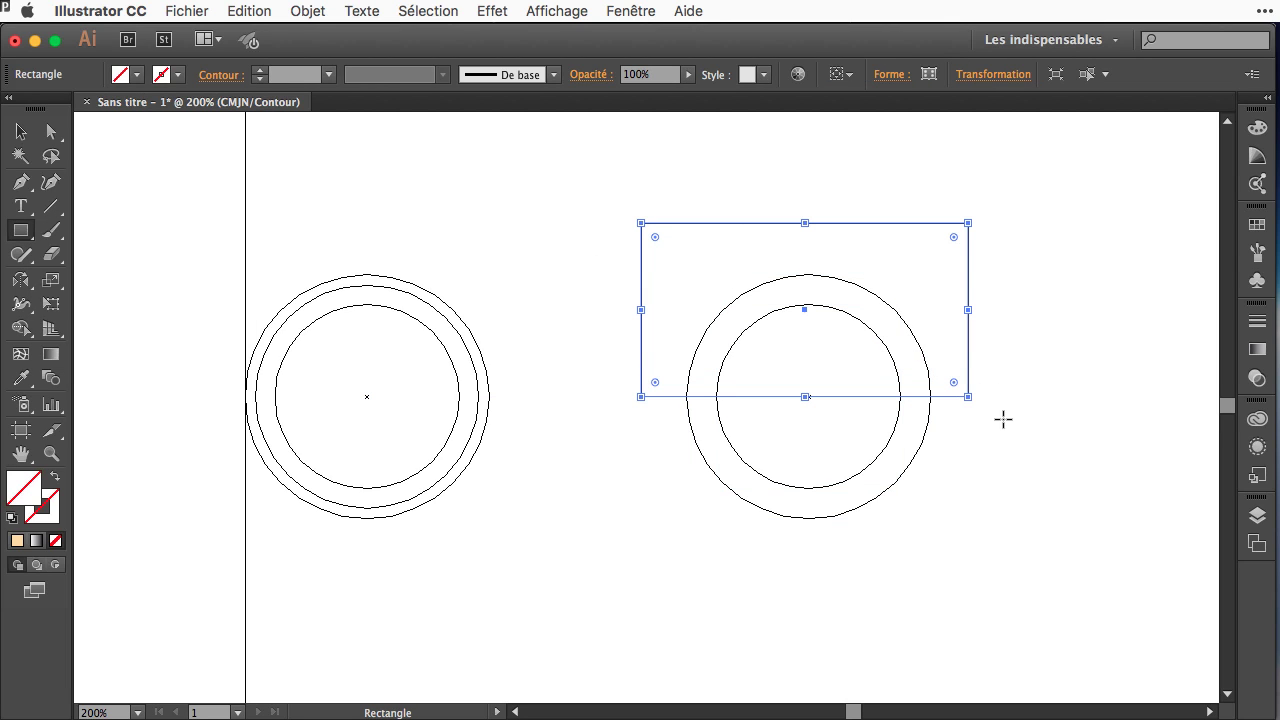
pyautogui.click(20, 131)
pyautogui.click(580, 207)
pyautogui.moveTo(583, 190); pyautogui.dragTo(1063, 535)
# Subtract the rectangle with Pathfinder Minus Front, leaving the lower half-ring selected.
pyautogui.click(628, 11)
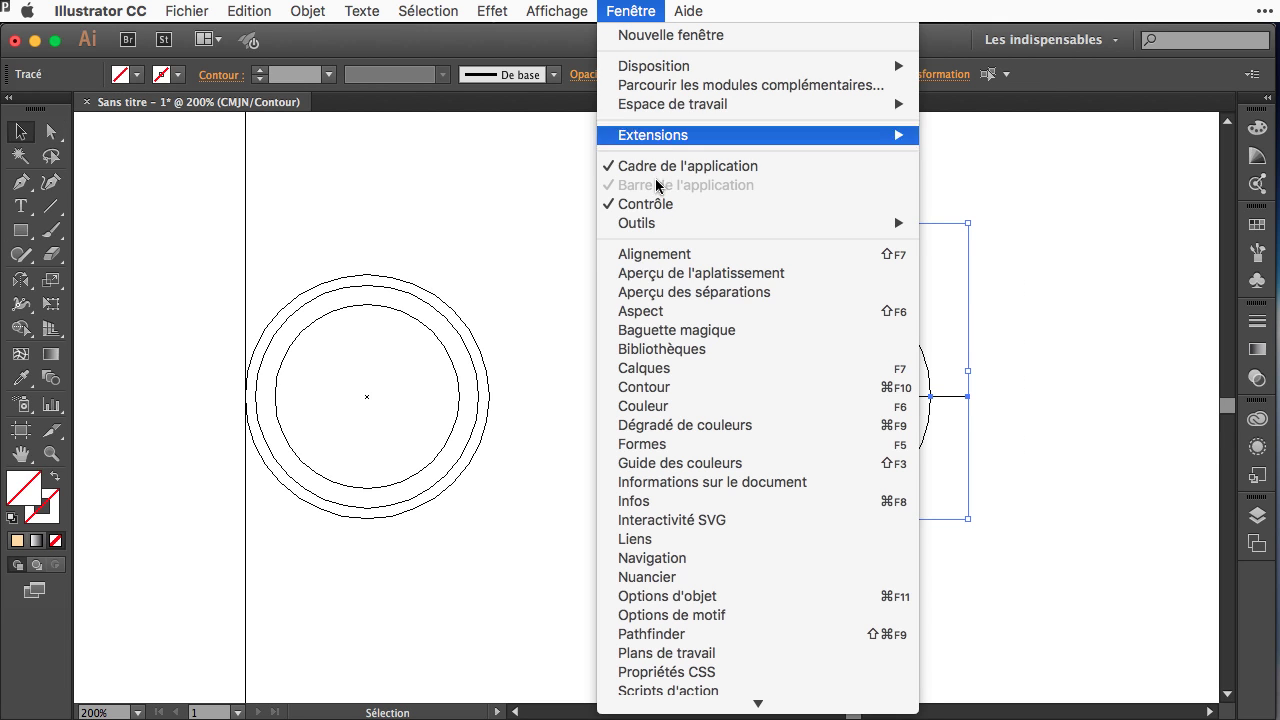
pyautogui.click(716, 634)
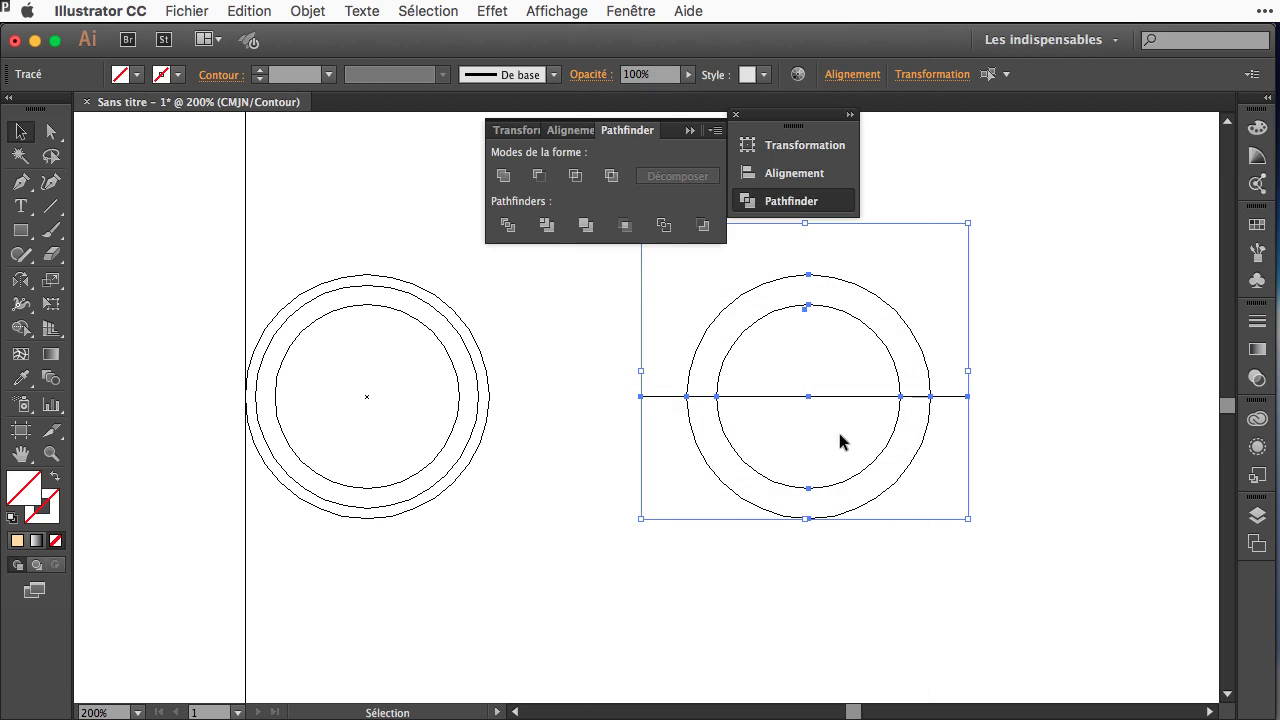
pyautogui.click(540, 175)
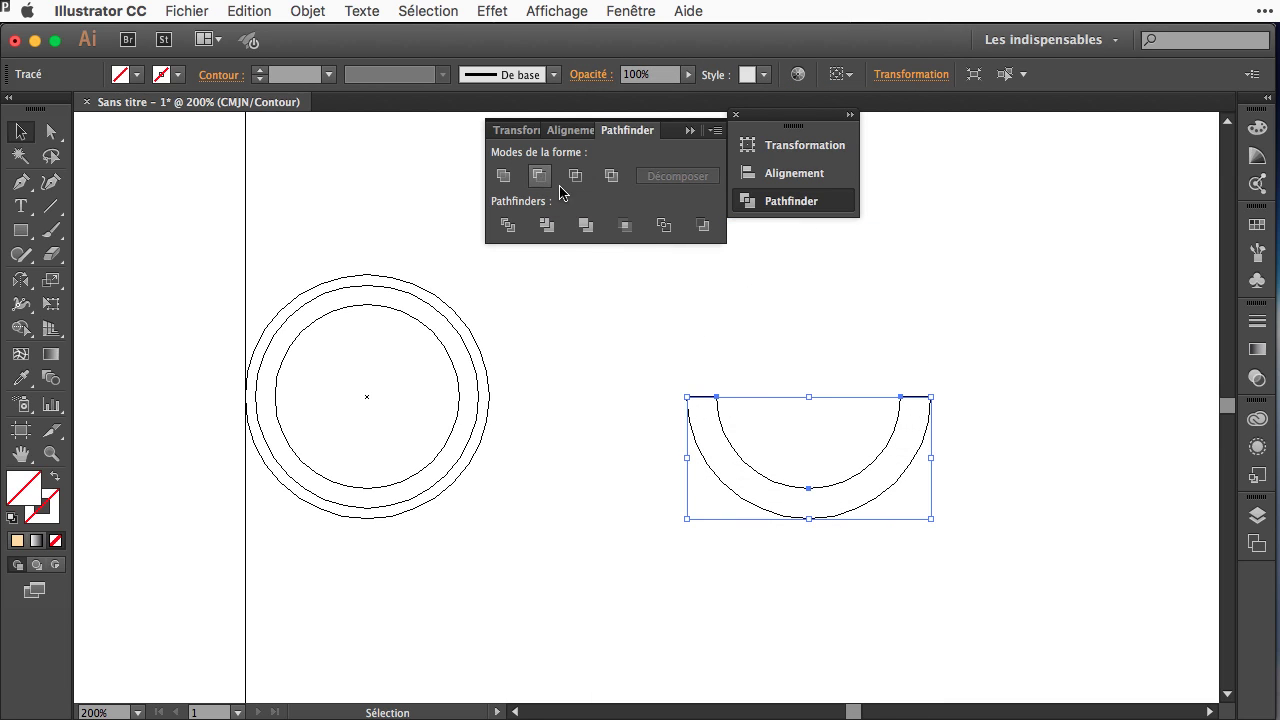
pyautogui.click(624, 417)
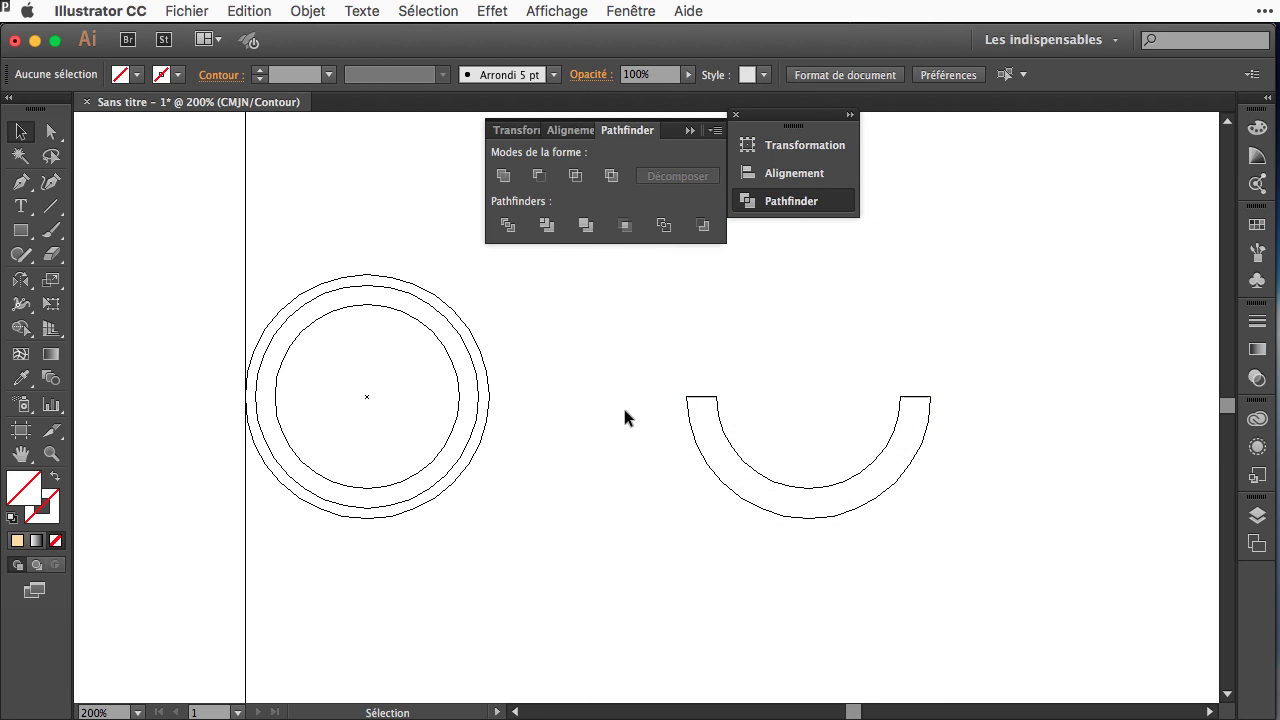
pyautogui.click(810, 488)
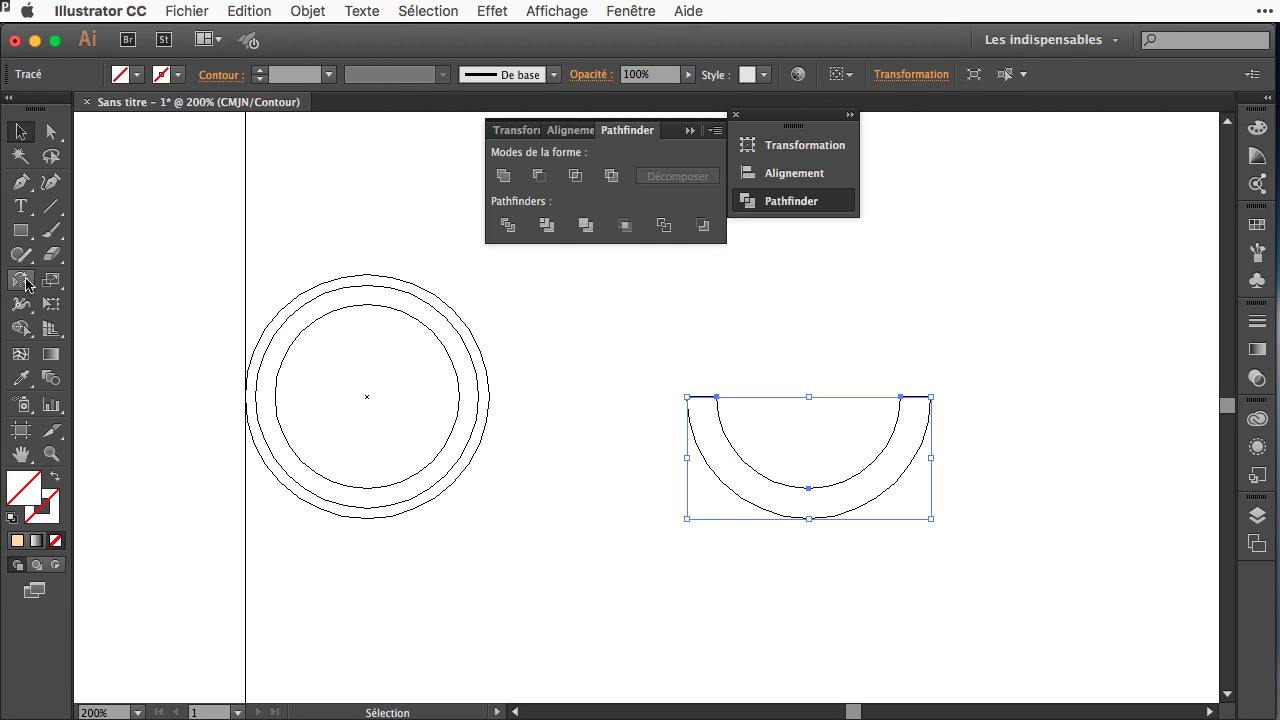
# Create a horizontally reflected copy of the half ring across its top edge.
pyautogui.click(20, 280)
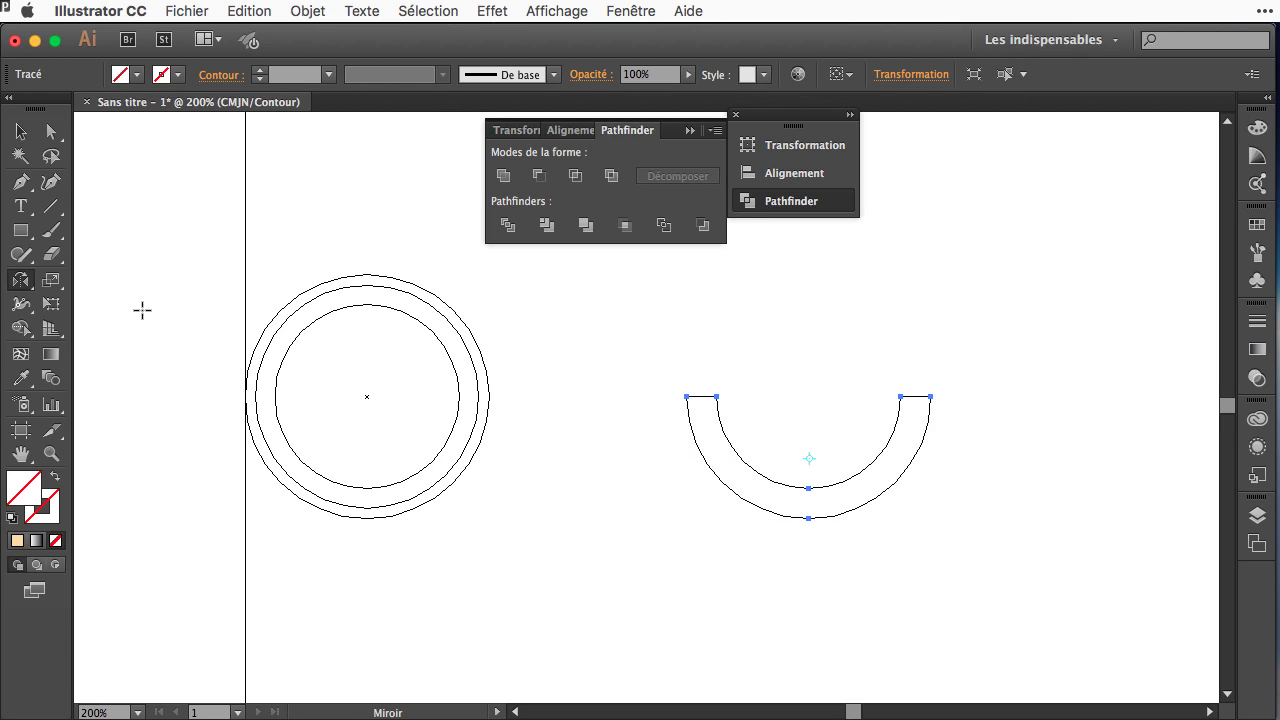
pyautogui.click(818, 404)
pyautogui.press('Return')
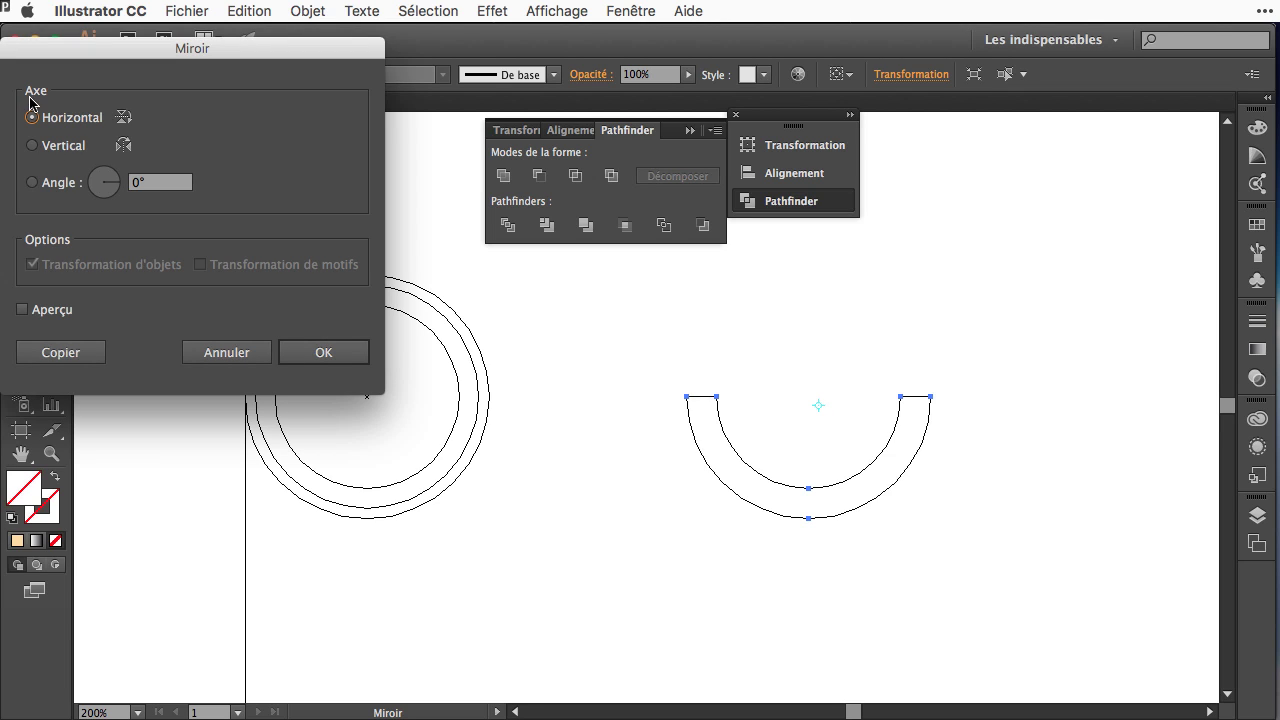
pyautogui.click(58, 352)
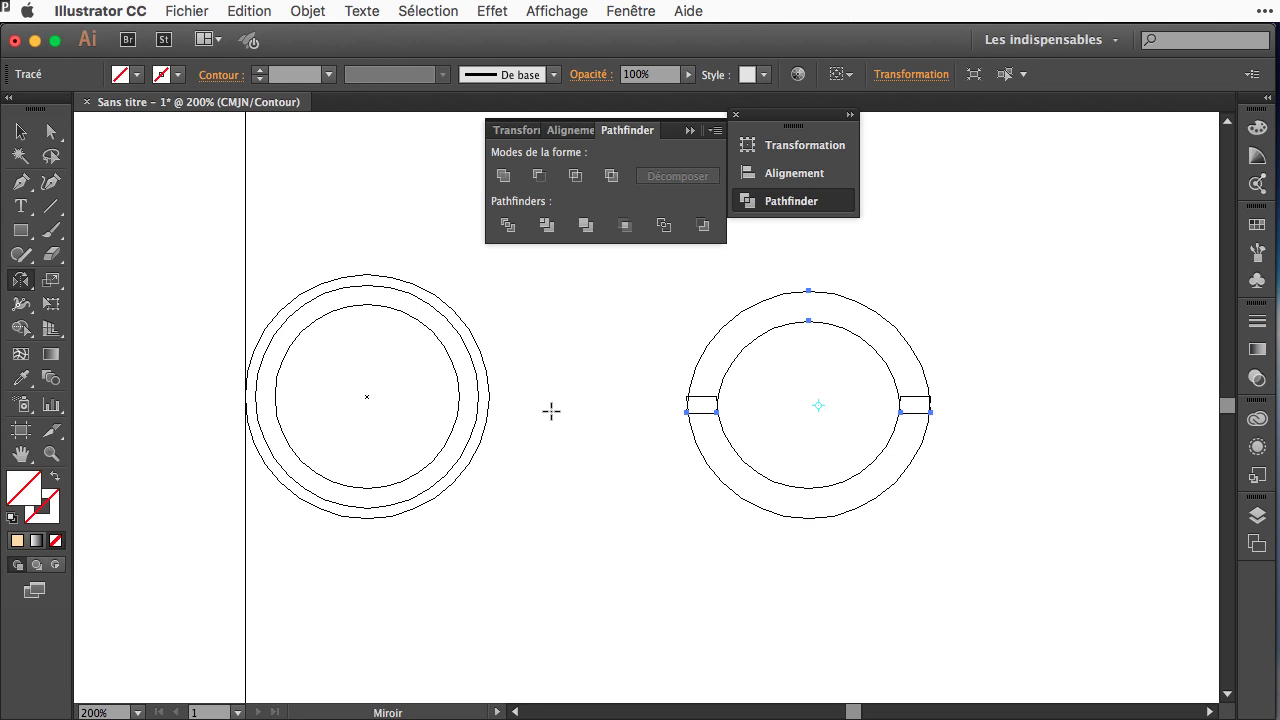
# Align the flipped upper half flush with the lower half to complete the ring.
pyautogui.click(20, 131)
pyautogui.click(771, 296)
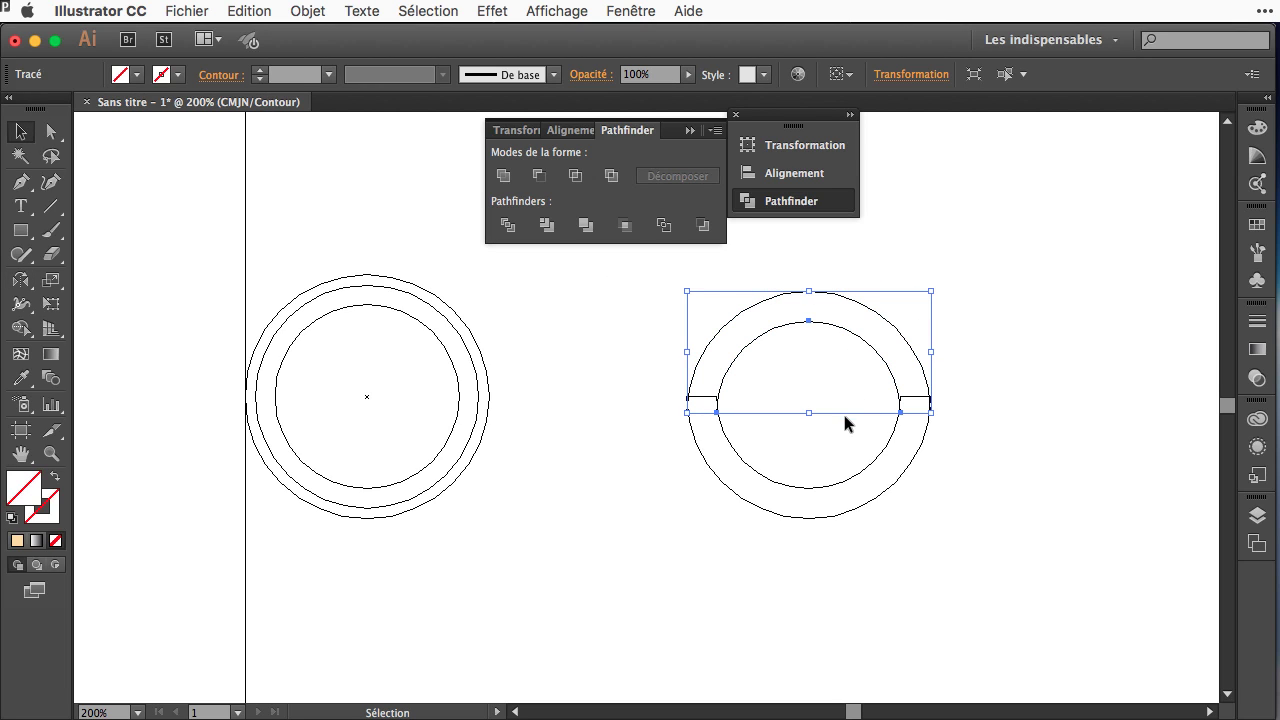
pyautogui.click(847, 385)
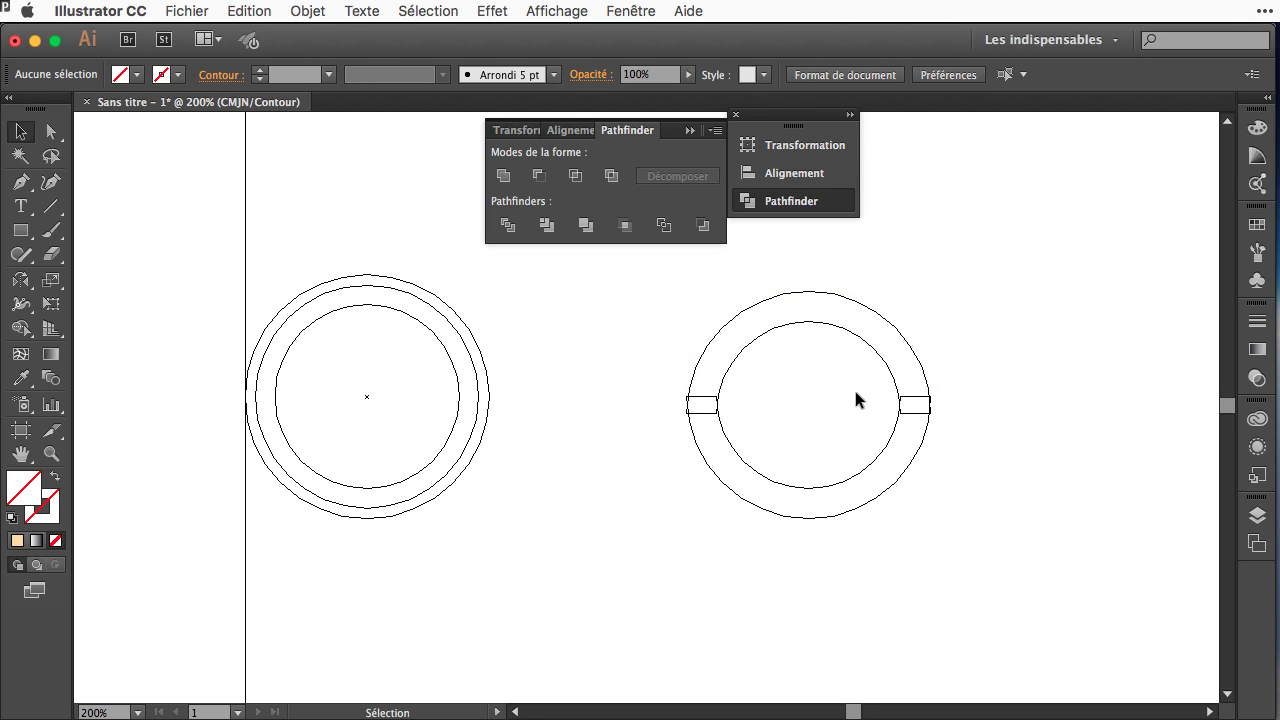
pyautogui.moveTo(871, 350)
pyautogui.mouseDown()
pyautogui.moveTo(868, 331)
pyautogui.moveTo(877, 339)
pyautogui.mouseUp()
pyautogui.click(963, 337)
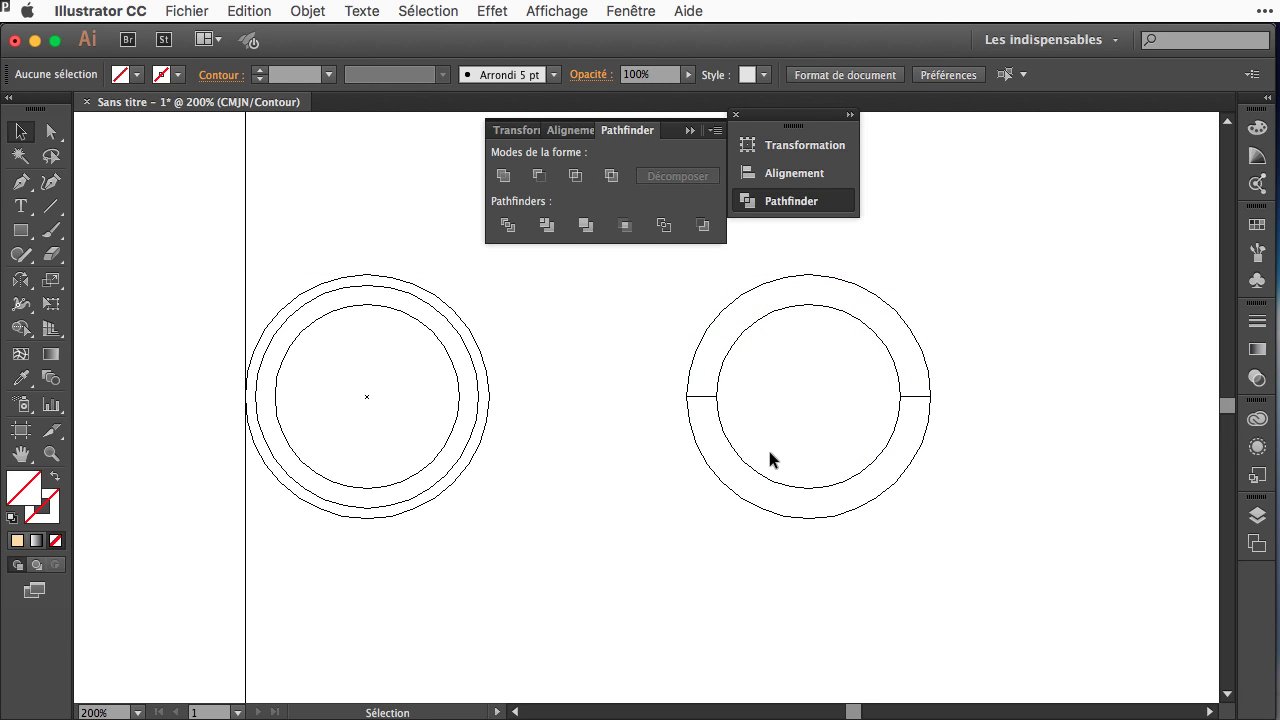
# Copy the left set's middle and outer circles to the far right of the split ring.
pyautogui.click(363, 289)
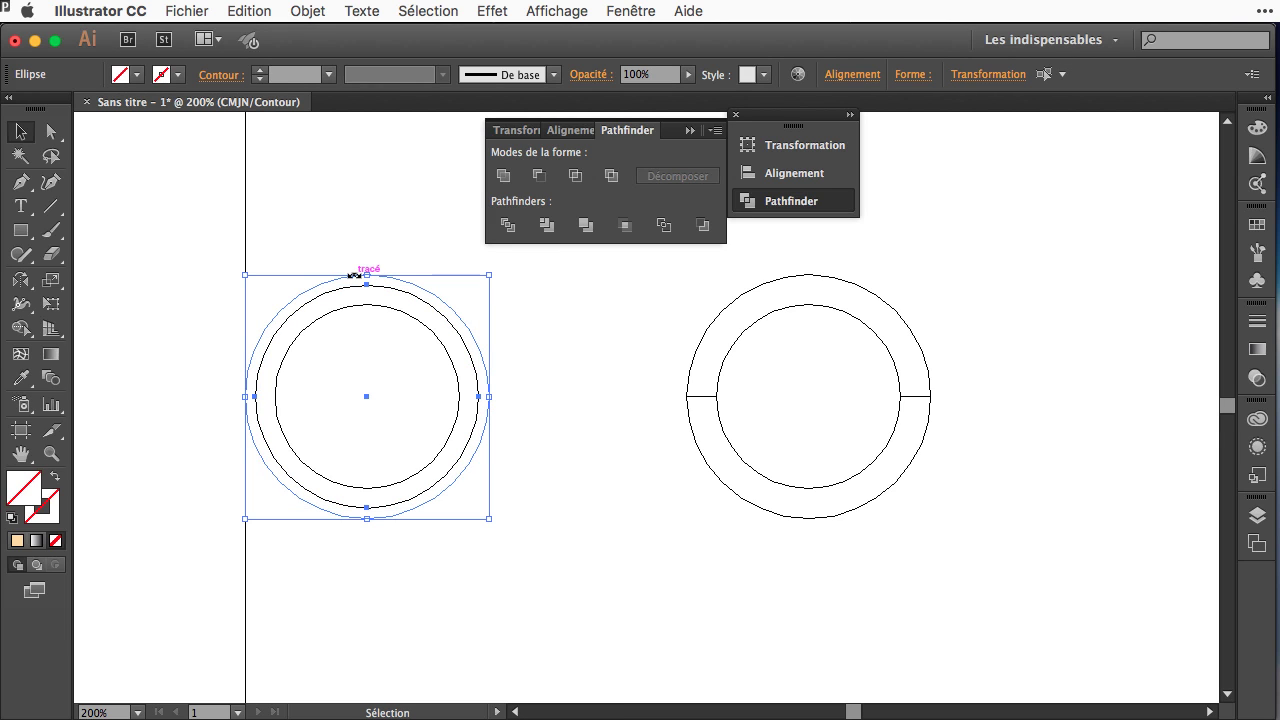
pyautogui.keyDown('shift'); pyautogui.click(335, 283); pyautogui.keyUp('shift')
pyautogui.moveTo(335, 283); pyautogui.dragTo(1032, 368)
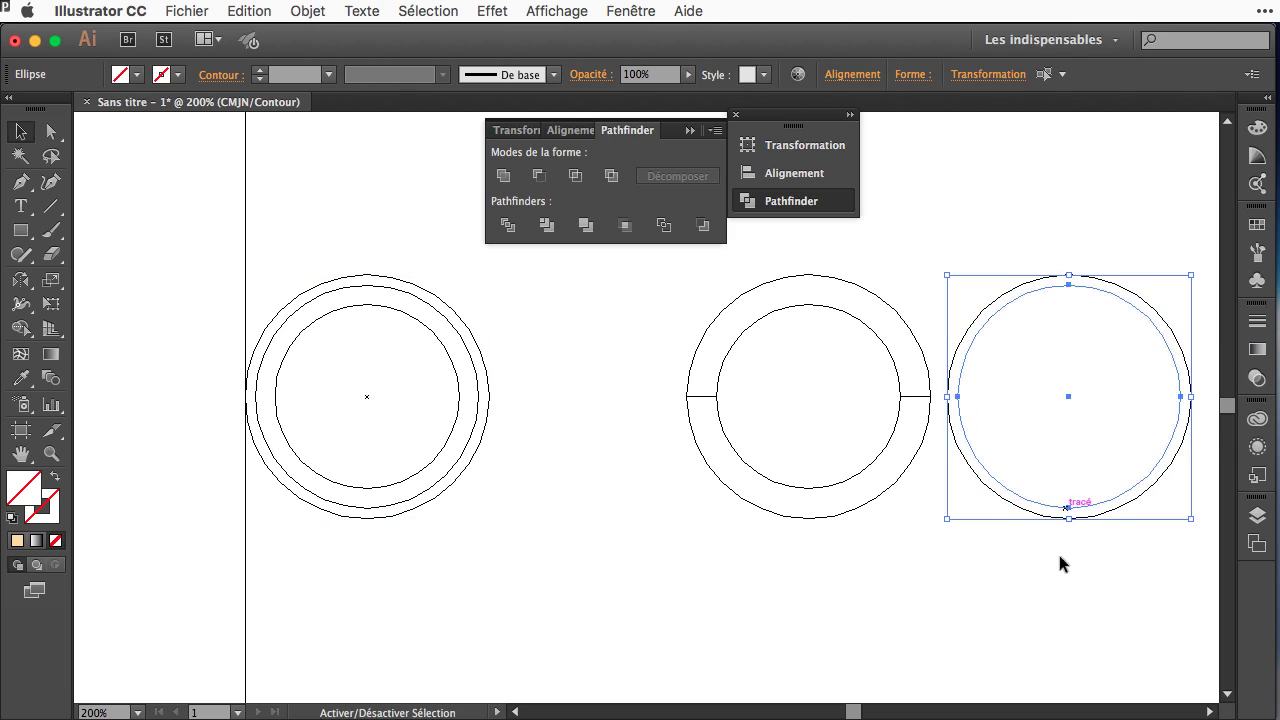
# Cover the copied ring's lower half with a rectangle and subtract it with Pathfinder Minus Front.
pyautogui.click(980, 579)
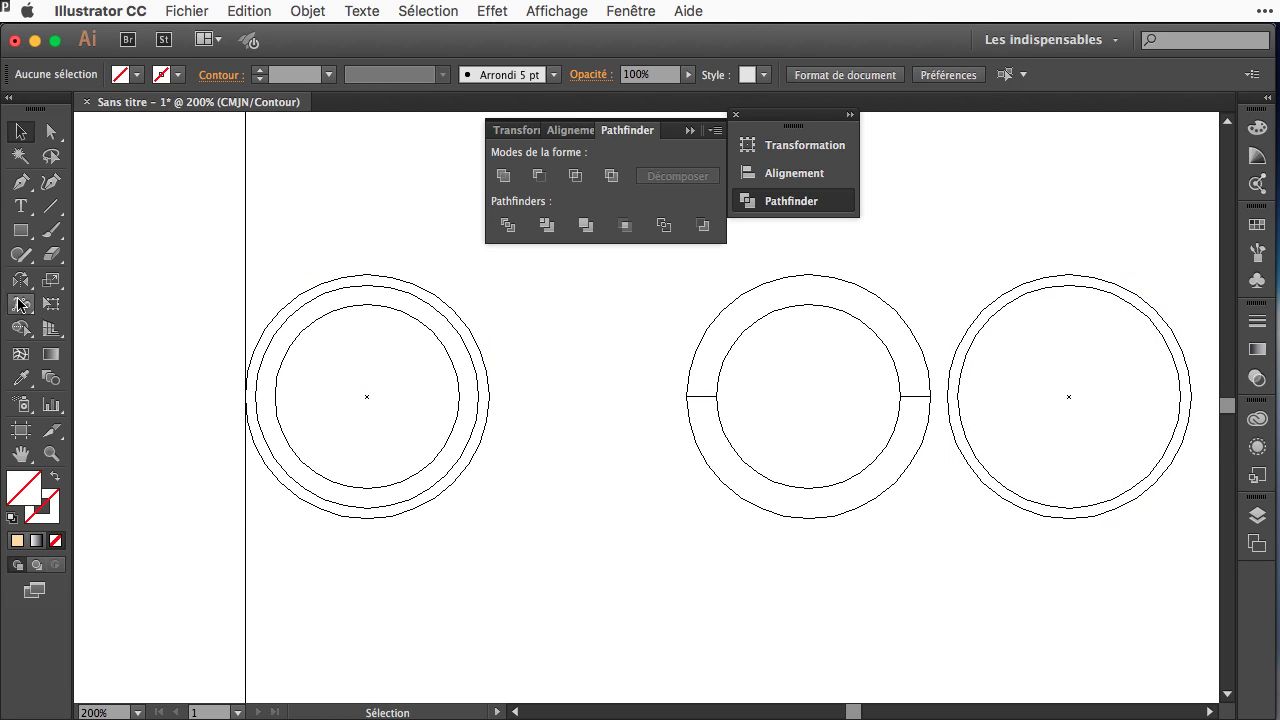
pyautogui.click(20, 230)
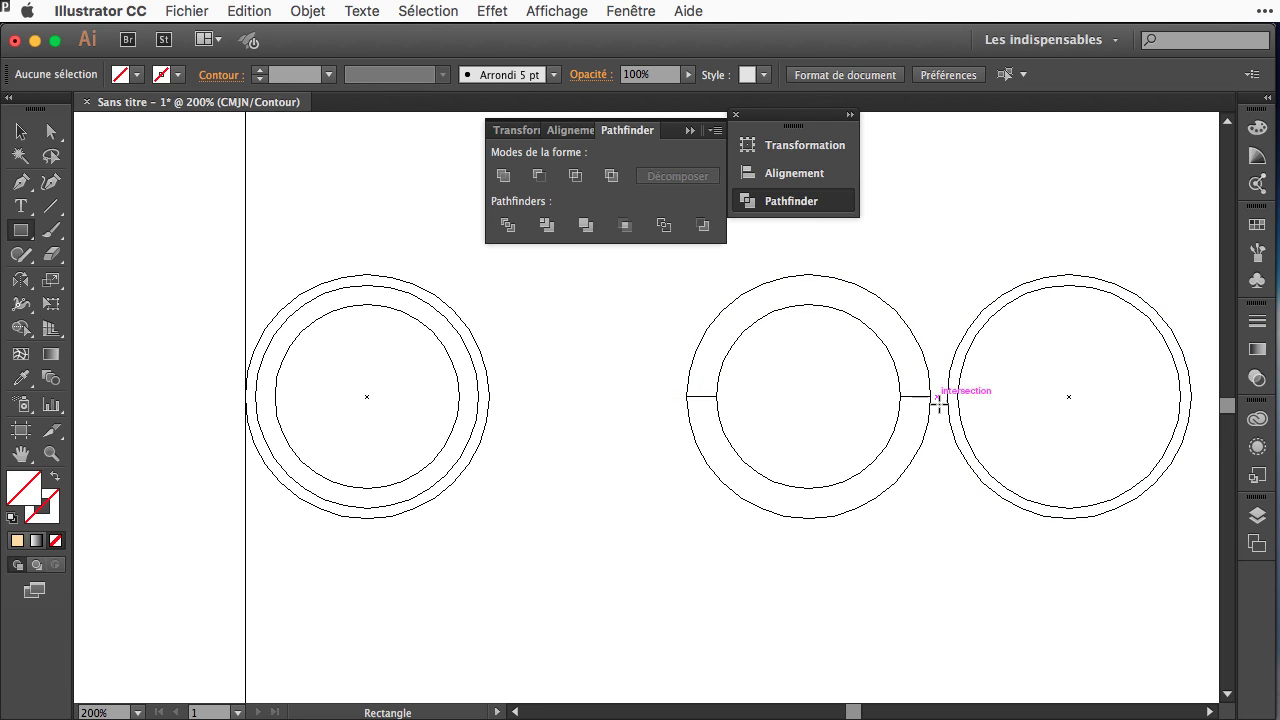
pyautogui.moveTo(937, 396); pyautogui.dragTo(1216, 544)
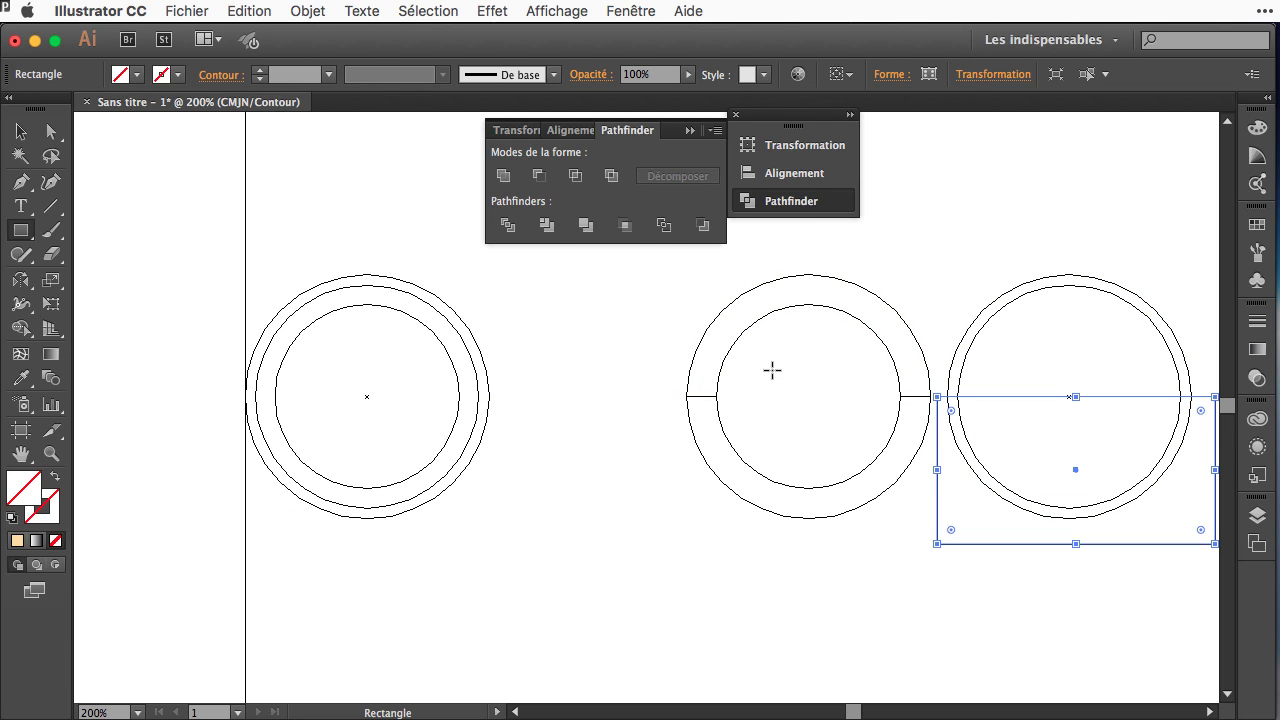
pyautogui.click(20, 131)
pyautogui.moveTo(995, 240); pyautogui.dragTo(1084, 471)
pyautogui.click(538, 175)
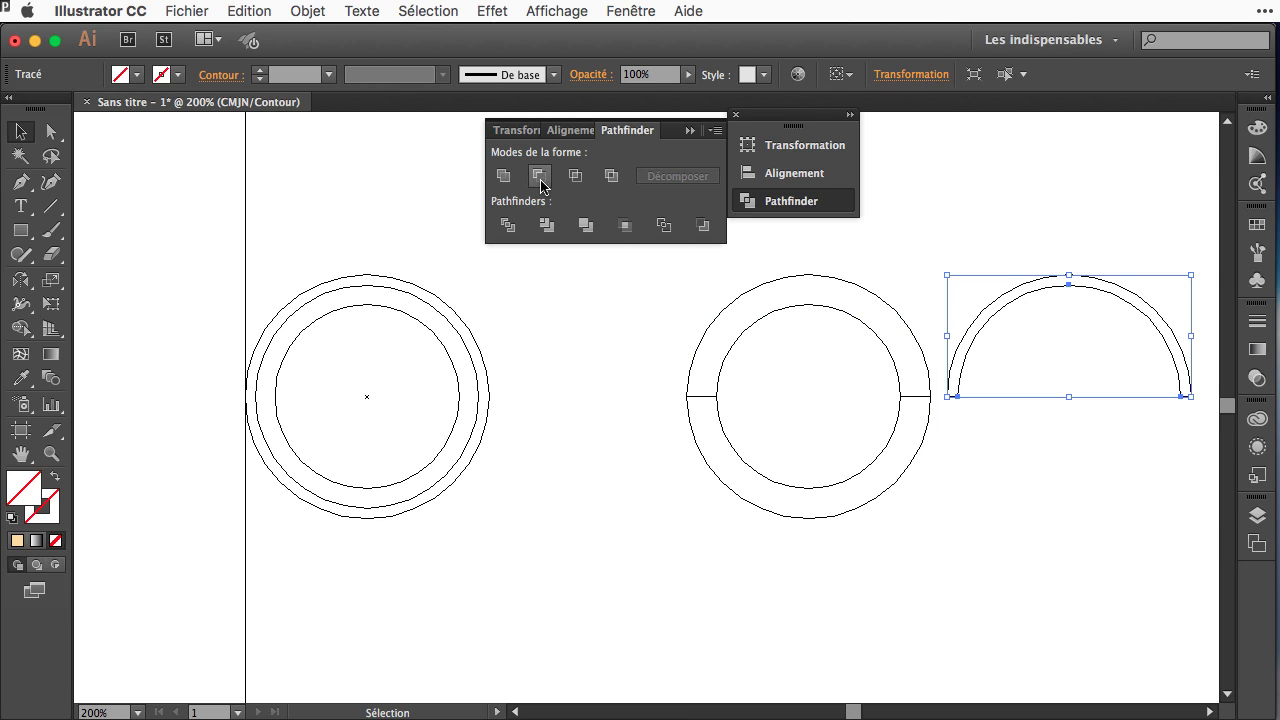
# Move the resulting upper half-ring onto the top of the middle ring.
pyautogui.click(1072, 214)
pyautogui.moveTo(1080, 290); pyautogui.dragTo(826, 296)
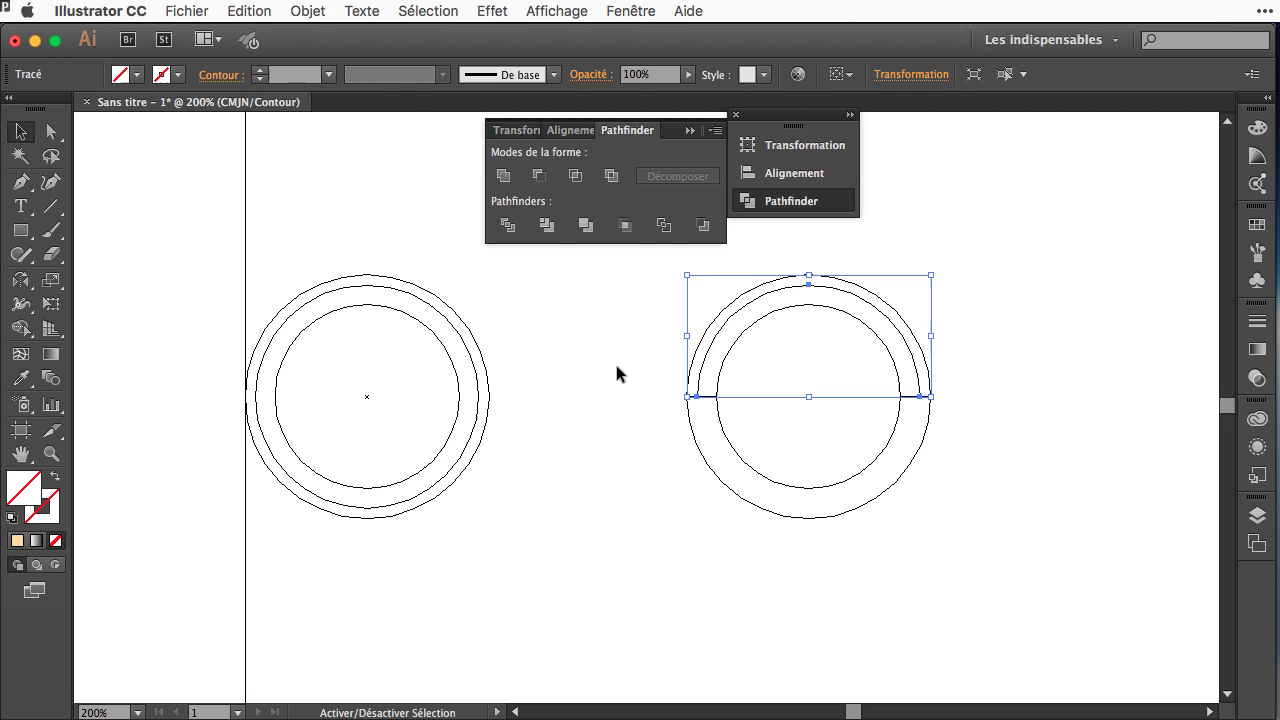
pyautogui.click(559, 324)
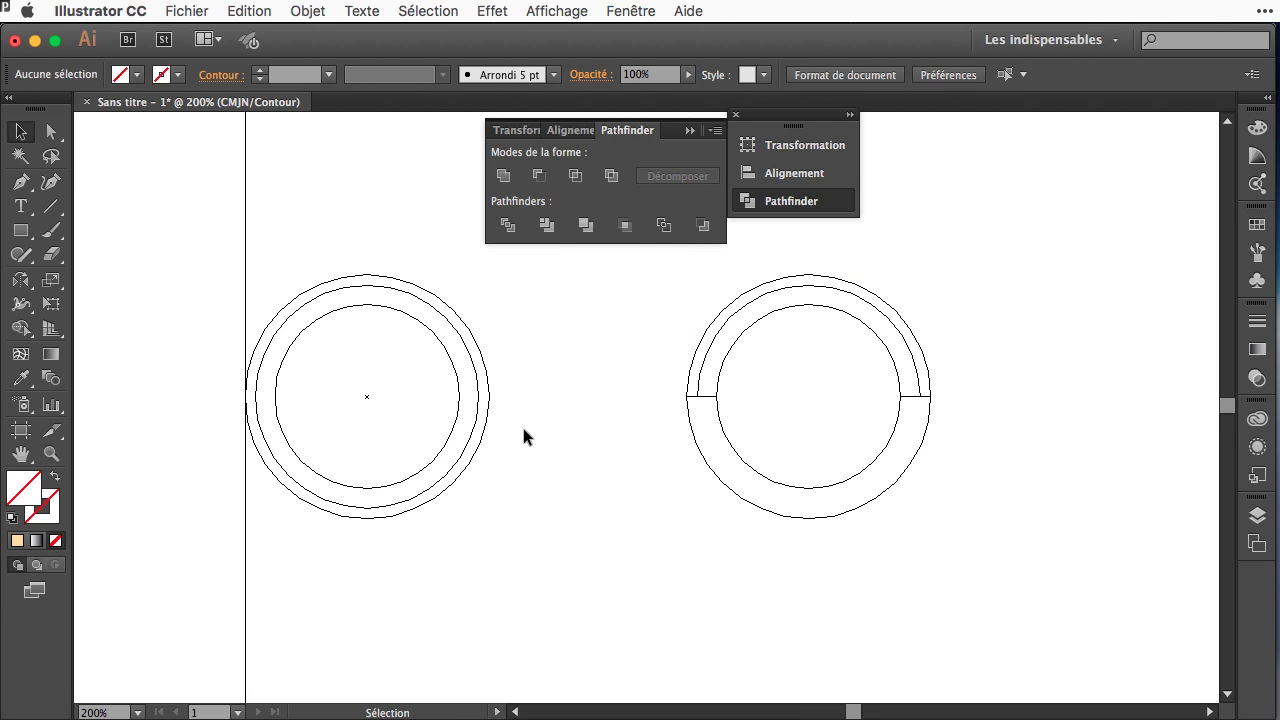
# Fill the middle ring's lower half black from the Nuancier swatches.
pyautogui.click(724, 485)
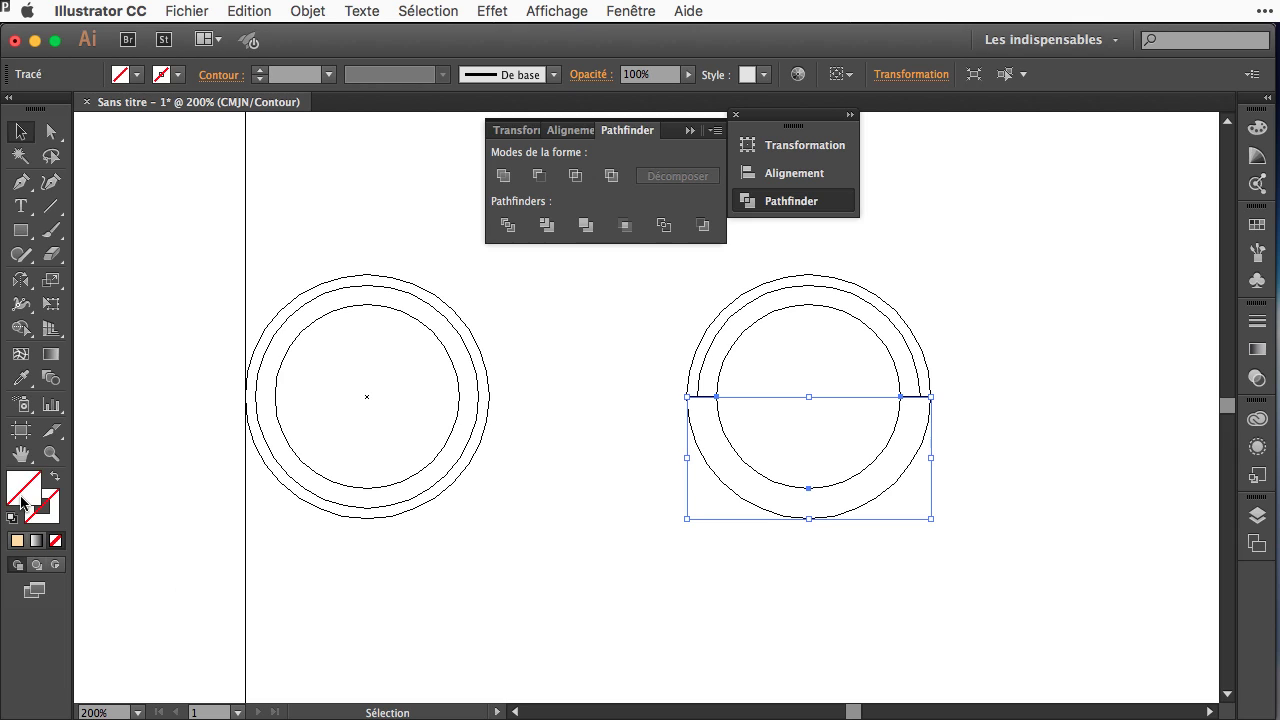
pyautogui.click(1257, 224)
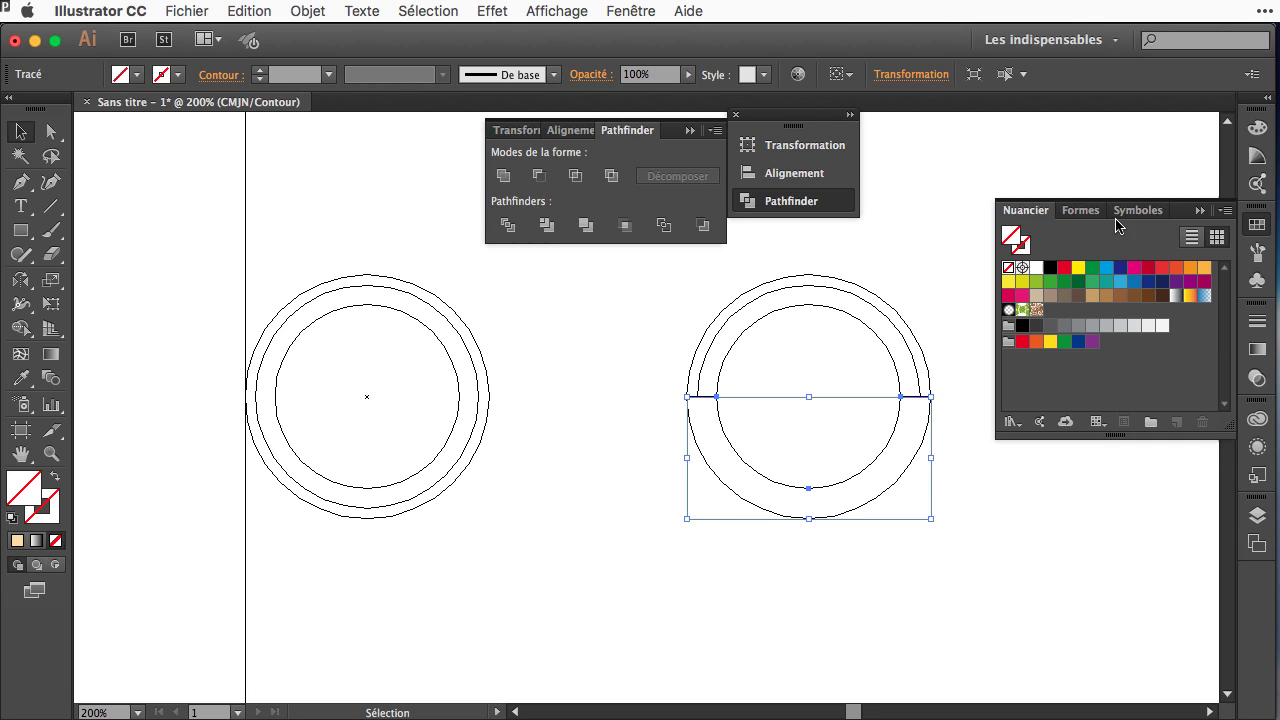
pyautogui.click(1050, 268)
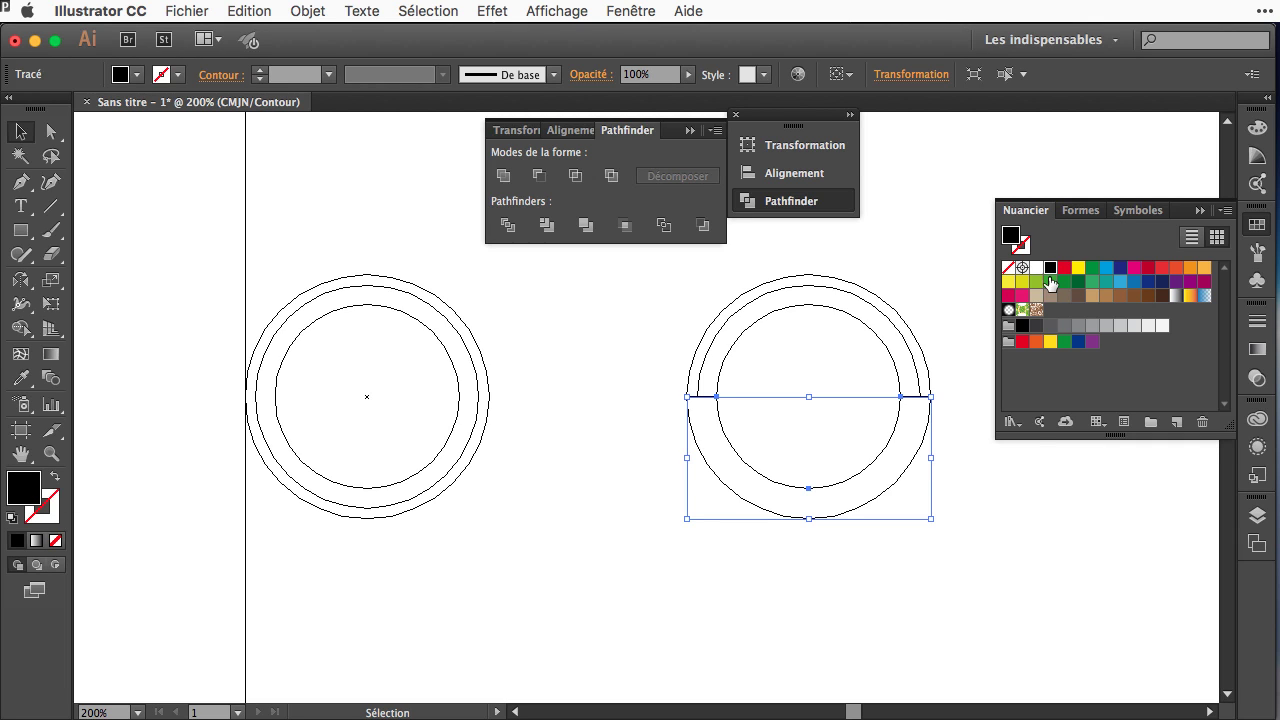
pyautogui.click(970, 458)
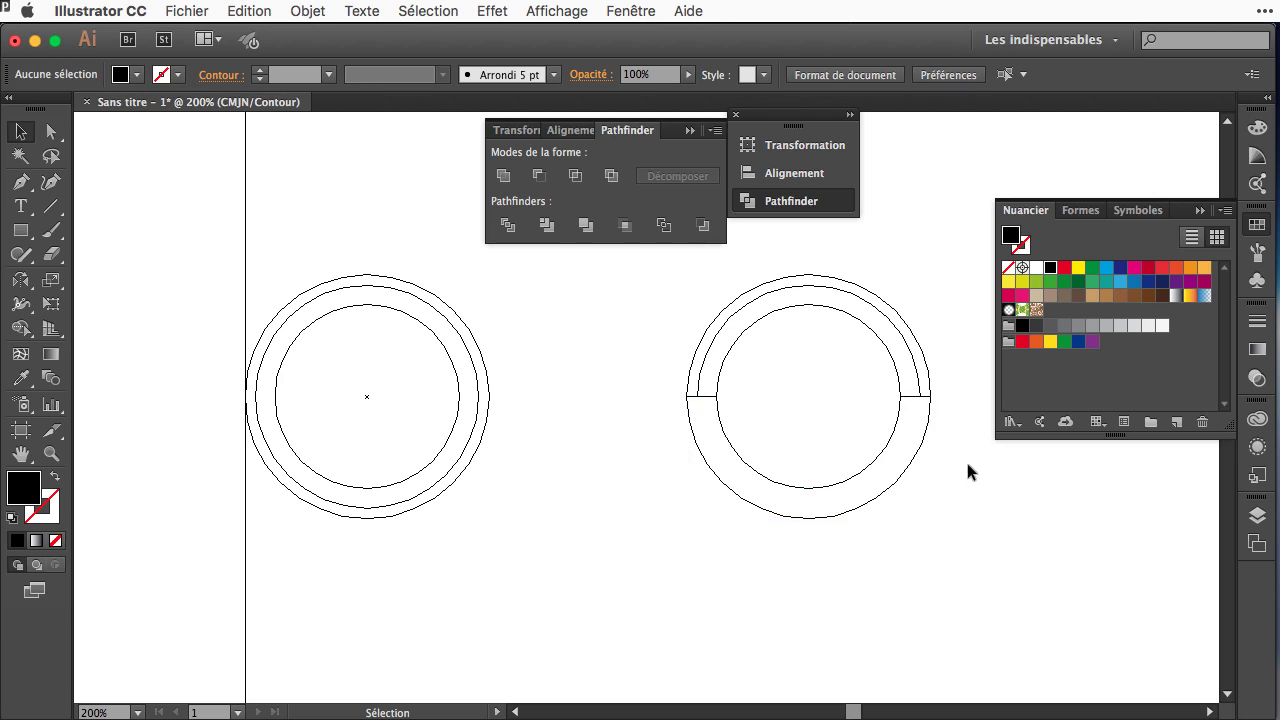
# Fill the inner upper half-ring orange-red and the outer upper band light orange (Pompadour).
pyautogui.click(895, 372)
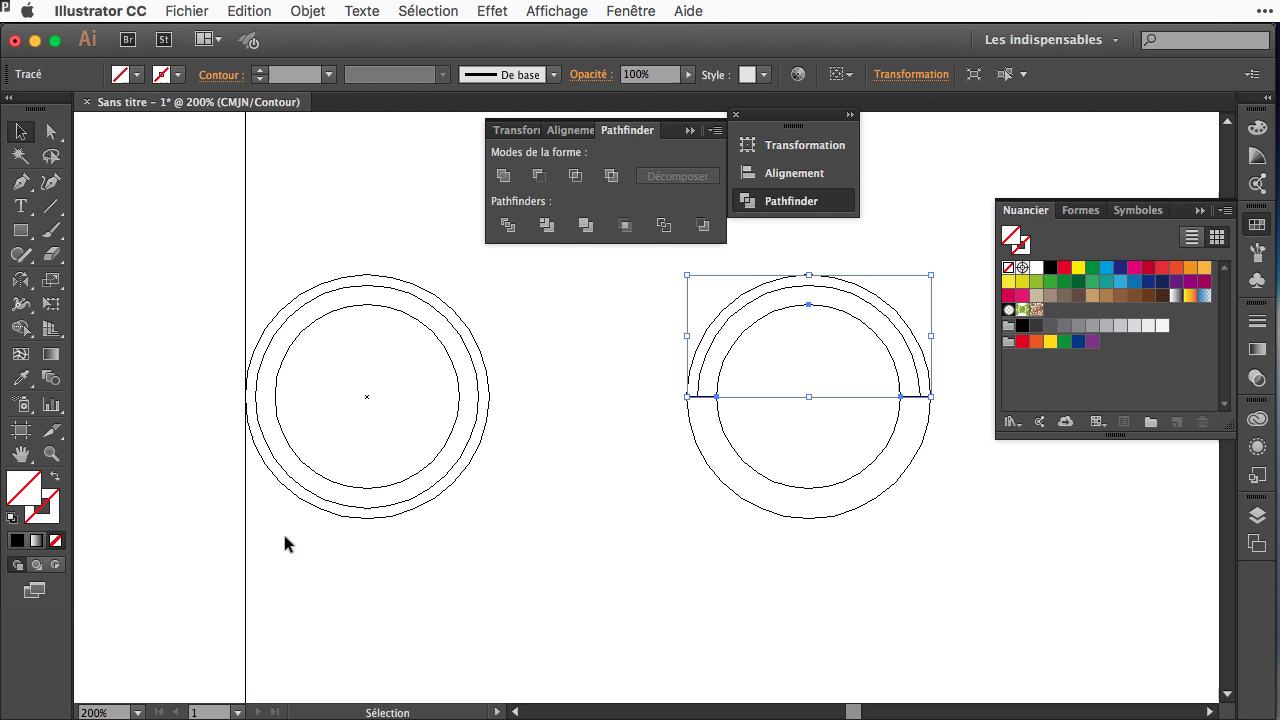
pyautogui.click(1175, 268)
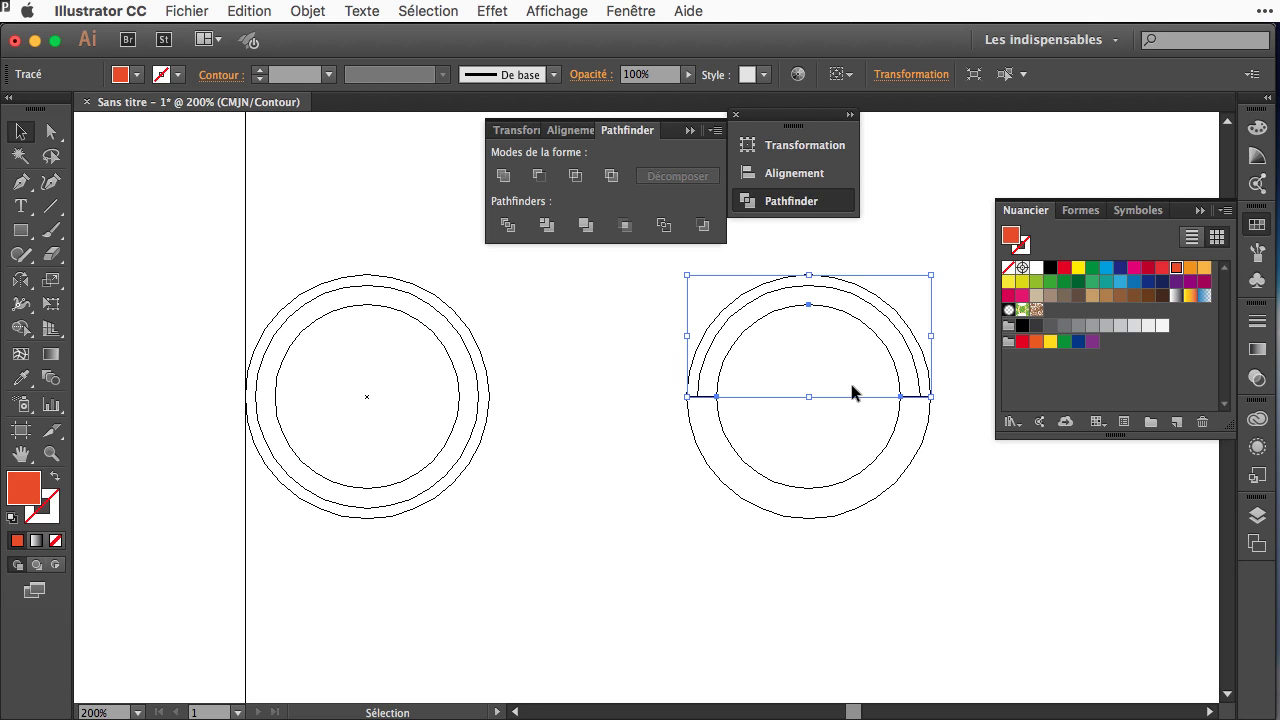
pyautogui.press('super+z')
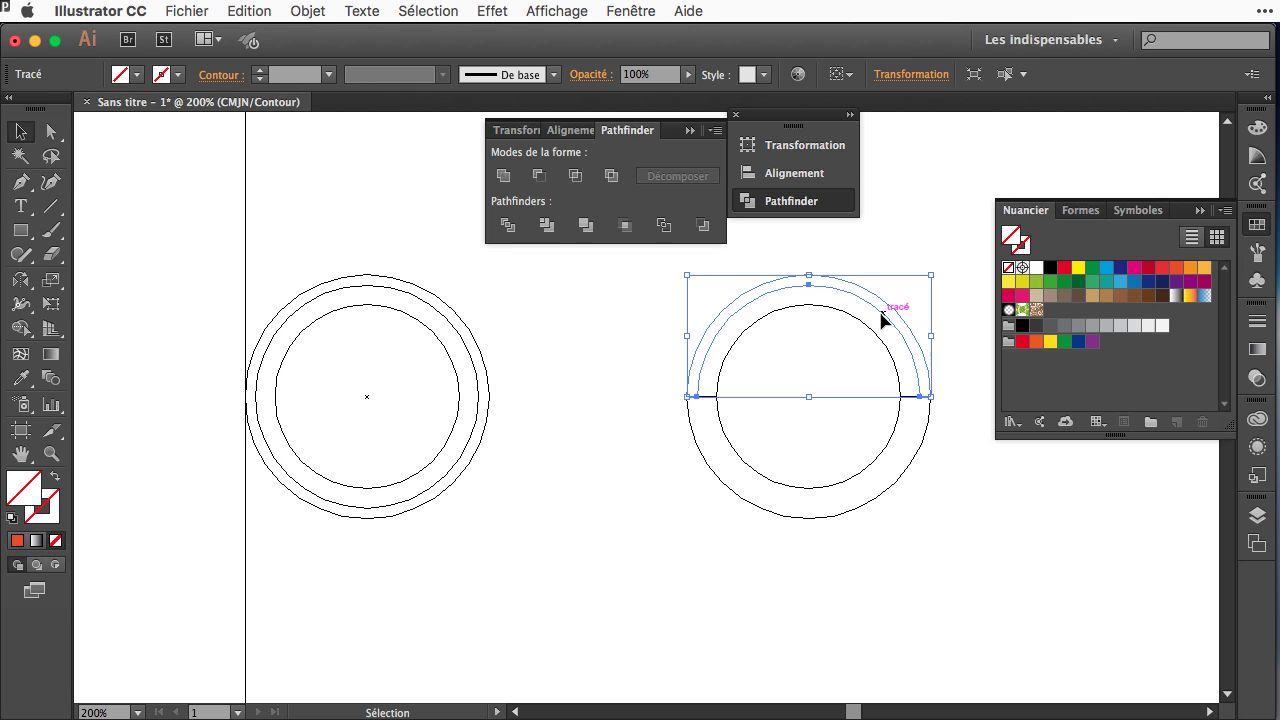
pyautogui.click(1205, 269)
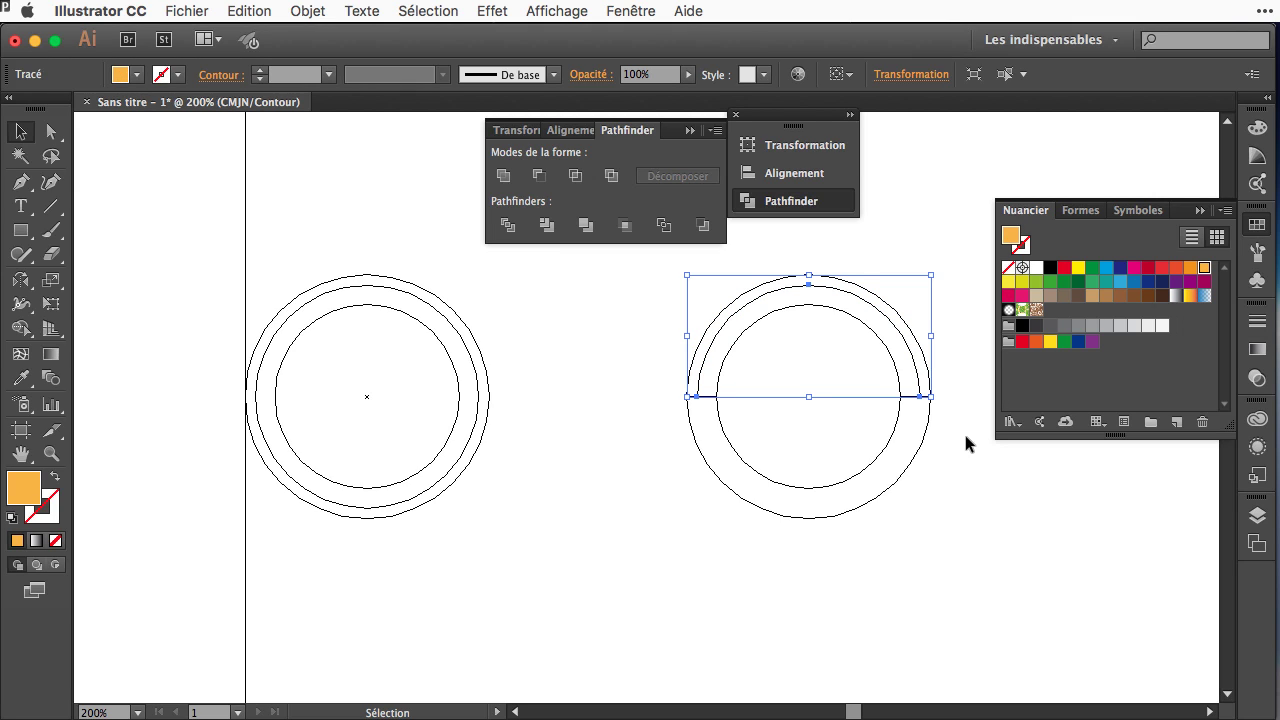
pyautogui.click(940, 448)
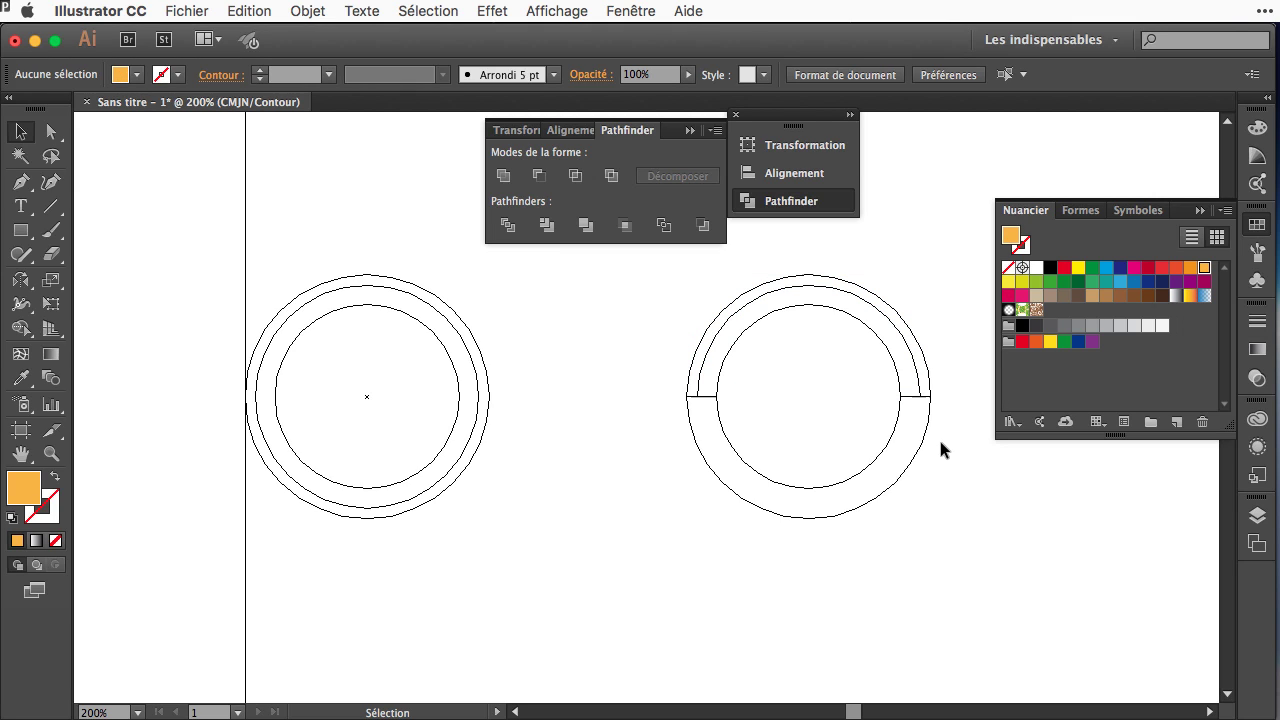
# Switch back to Preview with Affichage > Aperçu and select all the coloured ring pieces.
pyautogui.click(563, 12)
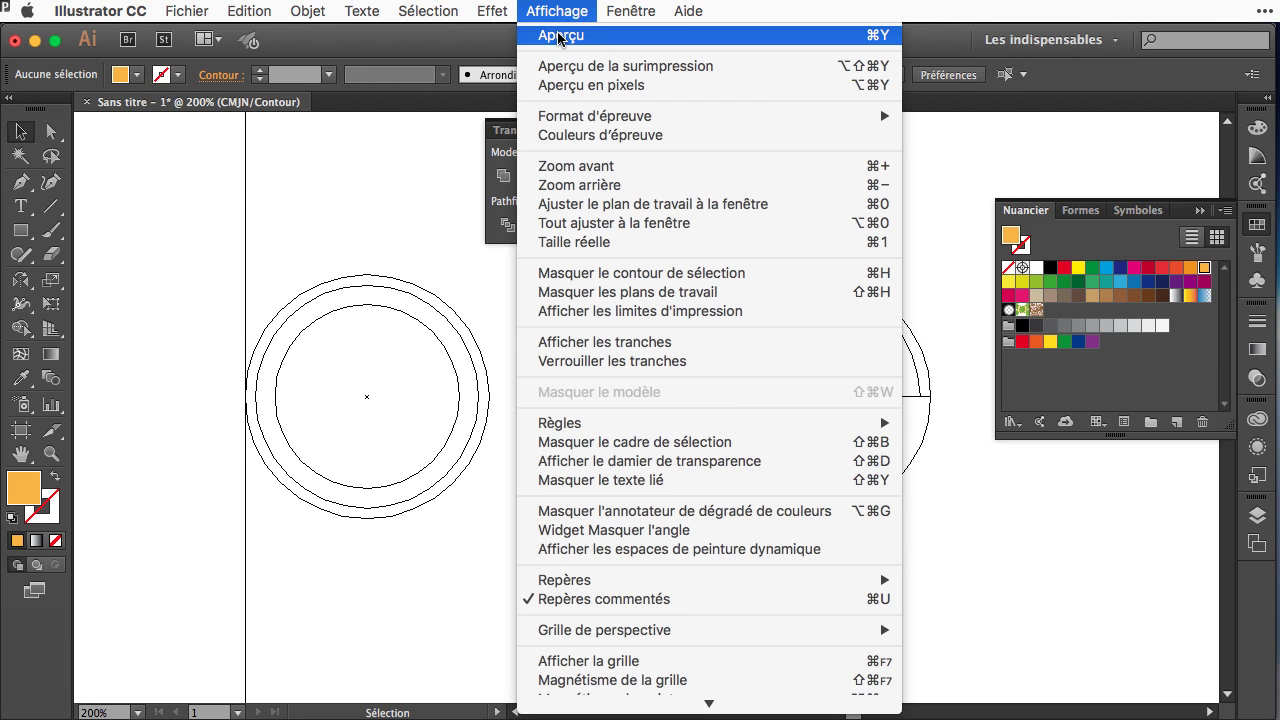
pyautogui.click(560, 37)
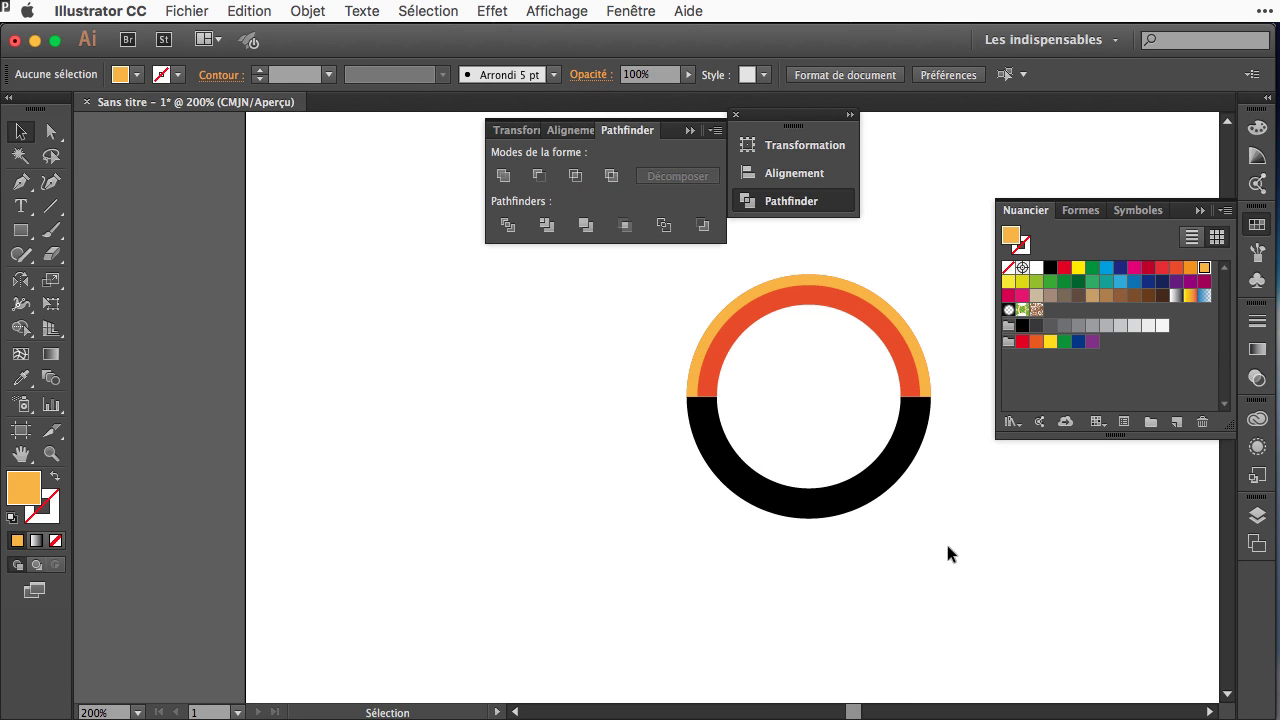
pyautogui.moveTo(962, 552); pyautogui.dragTo(622, 258)
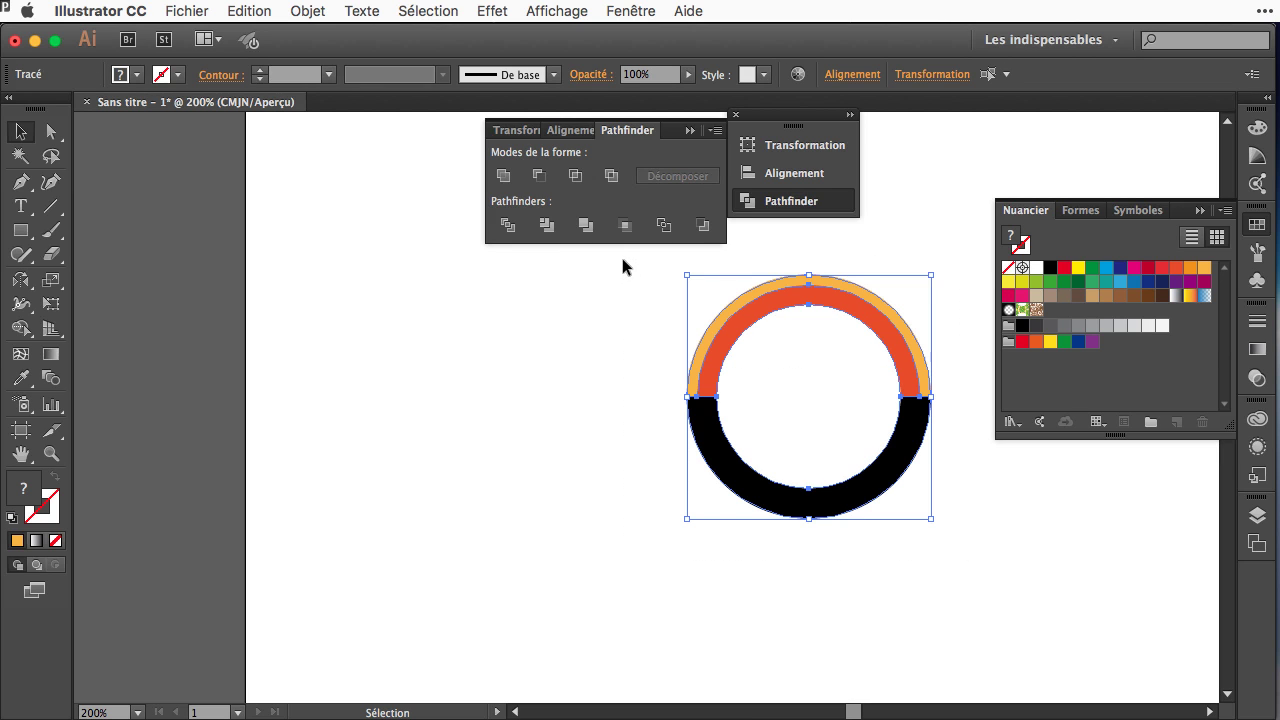
# Move the ring to the left of the artboard and group its pieces with Objet > Associer.
pyautogui.moveTo(770, 481); pyautogui.dragTo(493, 552)
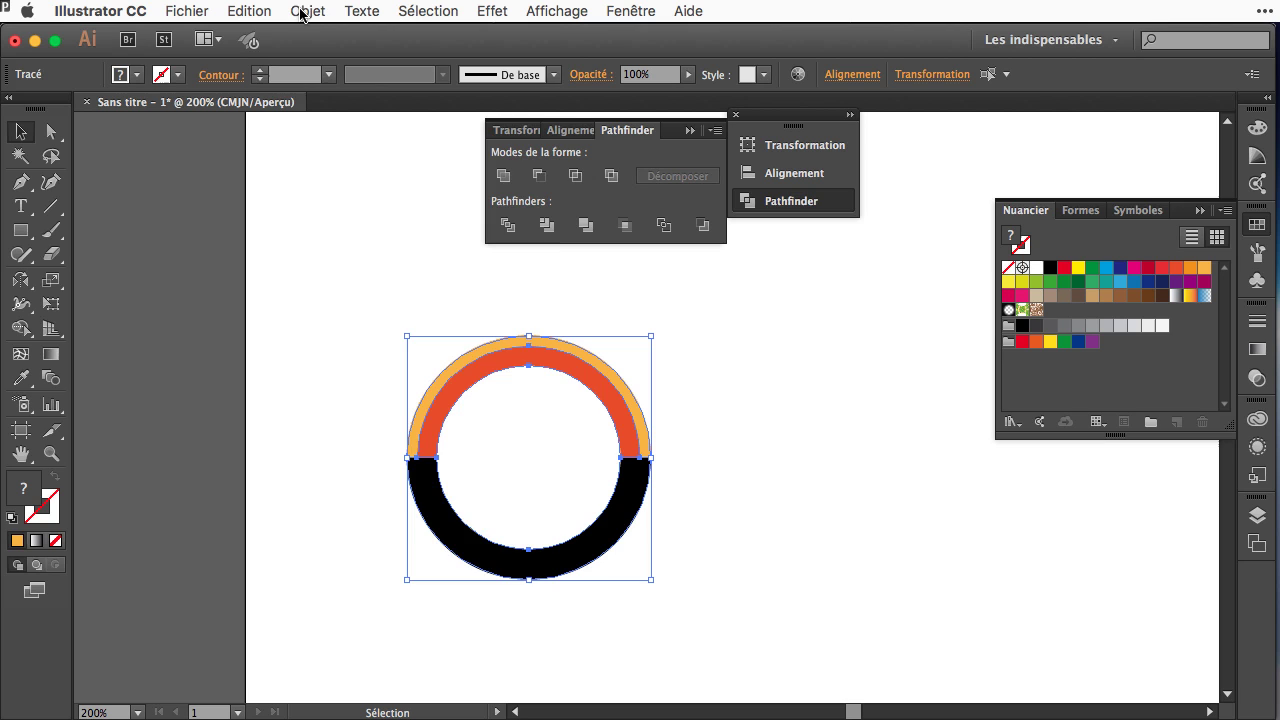
pyautogui.click(310, 11)
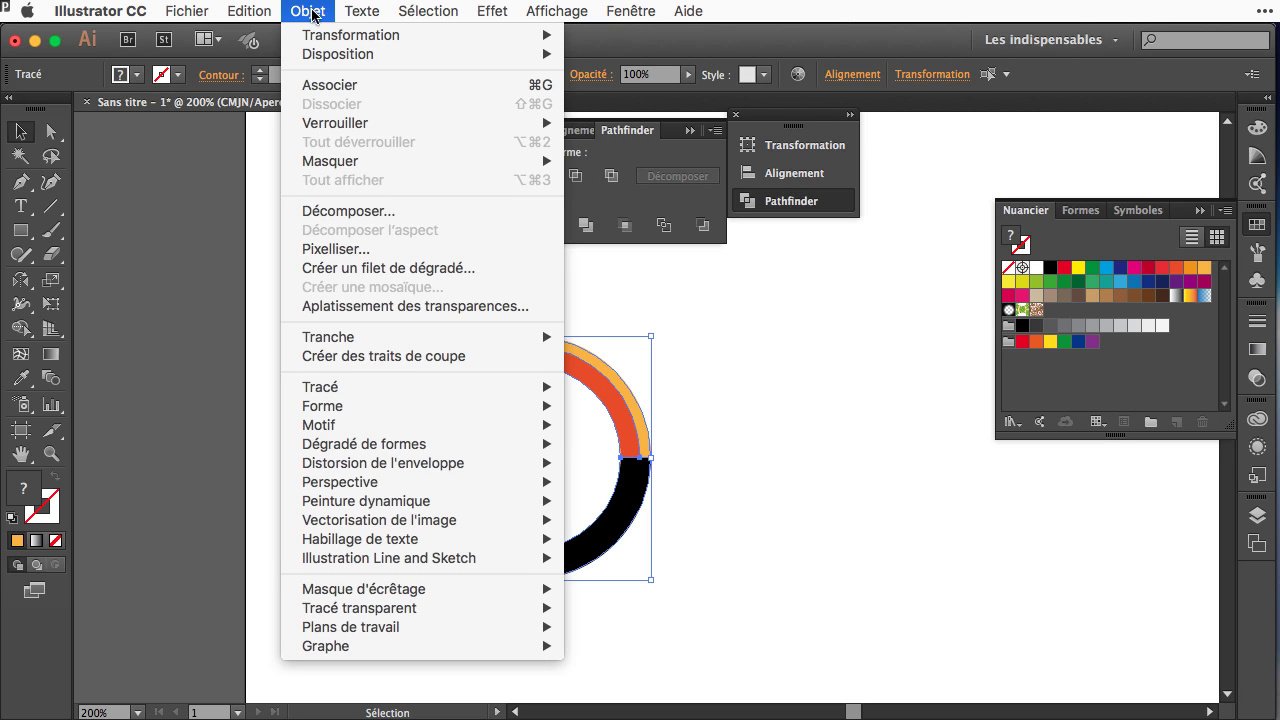
pyautogui.click(333, 86)
pyautogui.click(770, 460)
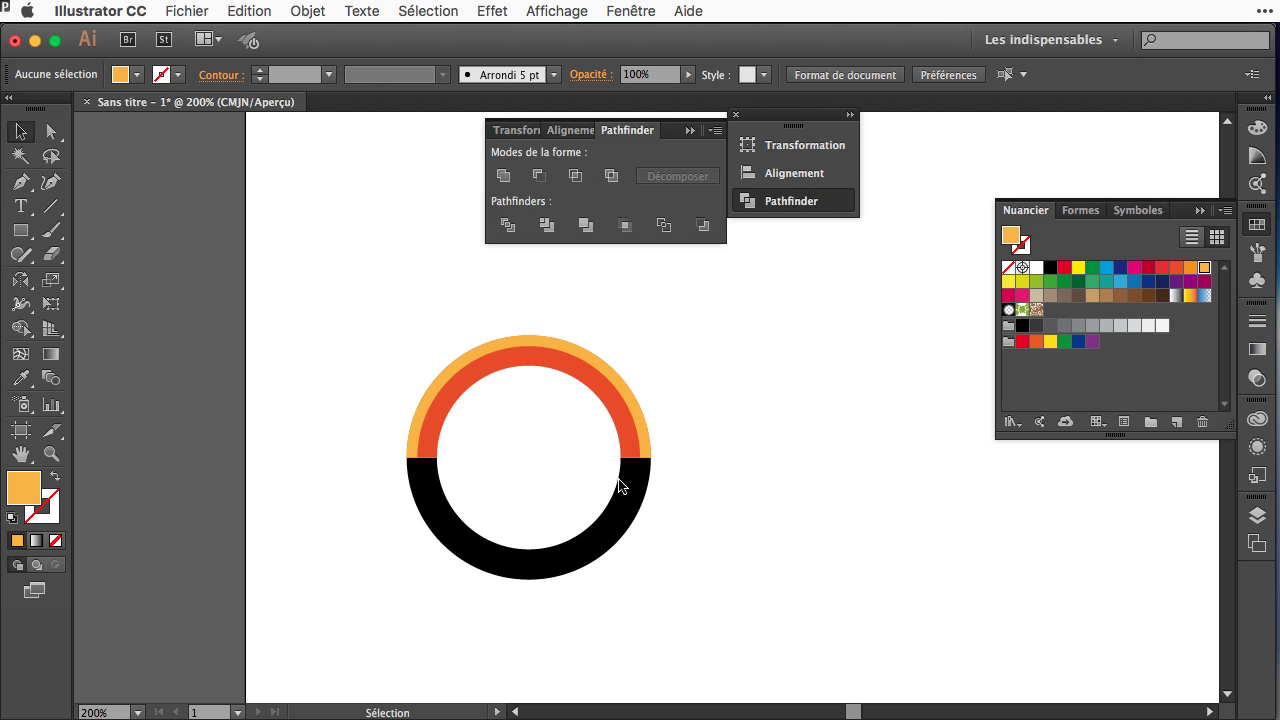
# Draw a large tan-filled rectangle over the ring and send it to the back.
pyautogui.click(1163, 297)
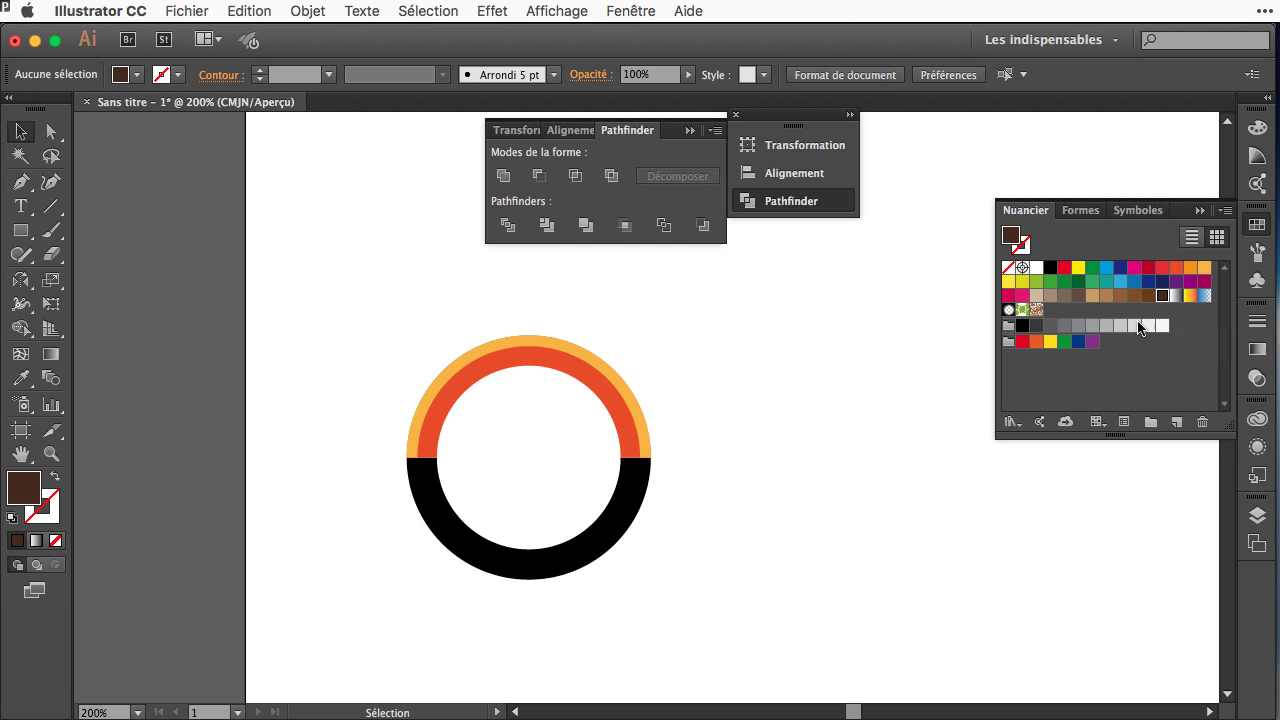
pyautogui.click(20, 230)
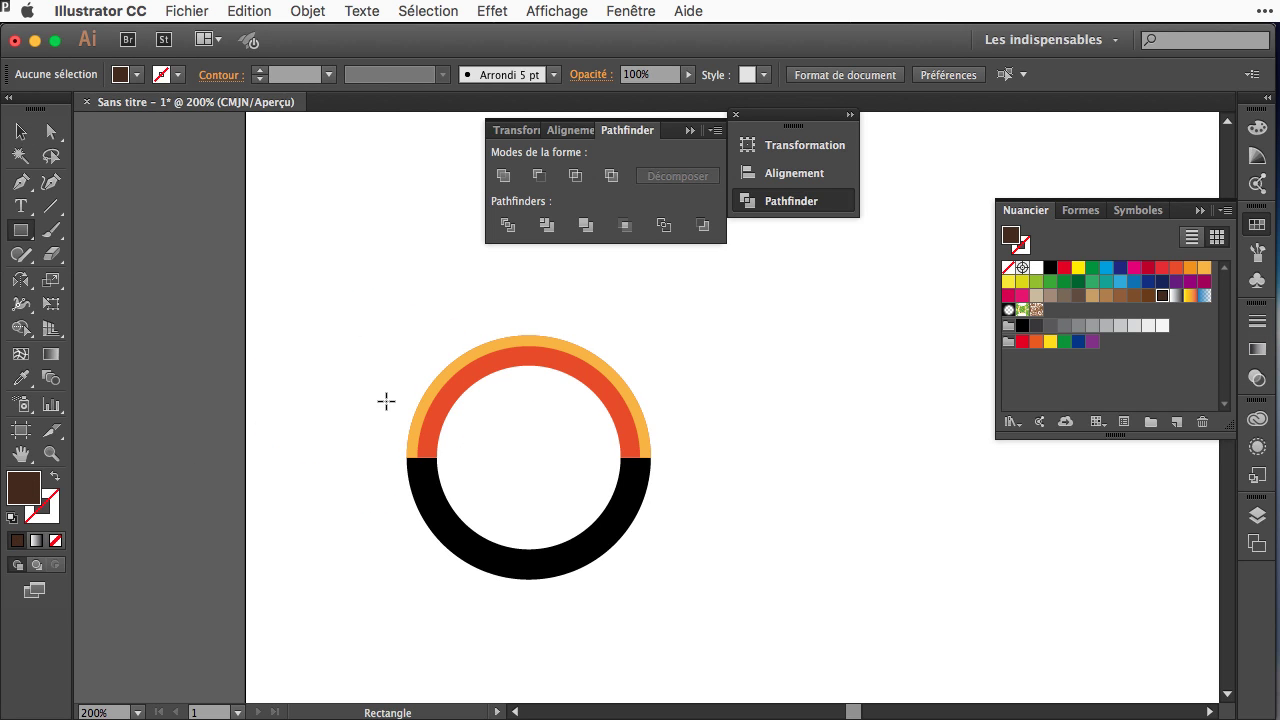
pyautogui.moveTo(317, 330)
pyautogui.mouseDown()
pyautogui.moveTo(503, 531)
pyautogui.moveTo(720, 633)
pyautogui.mouseUp()
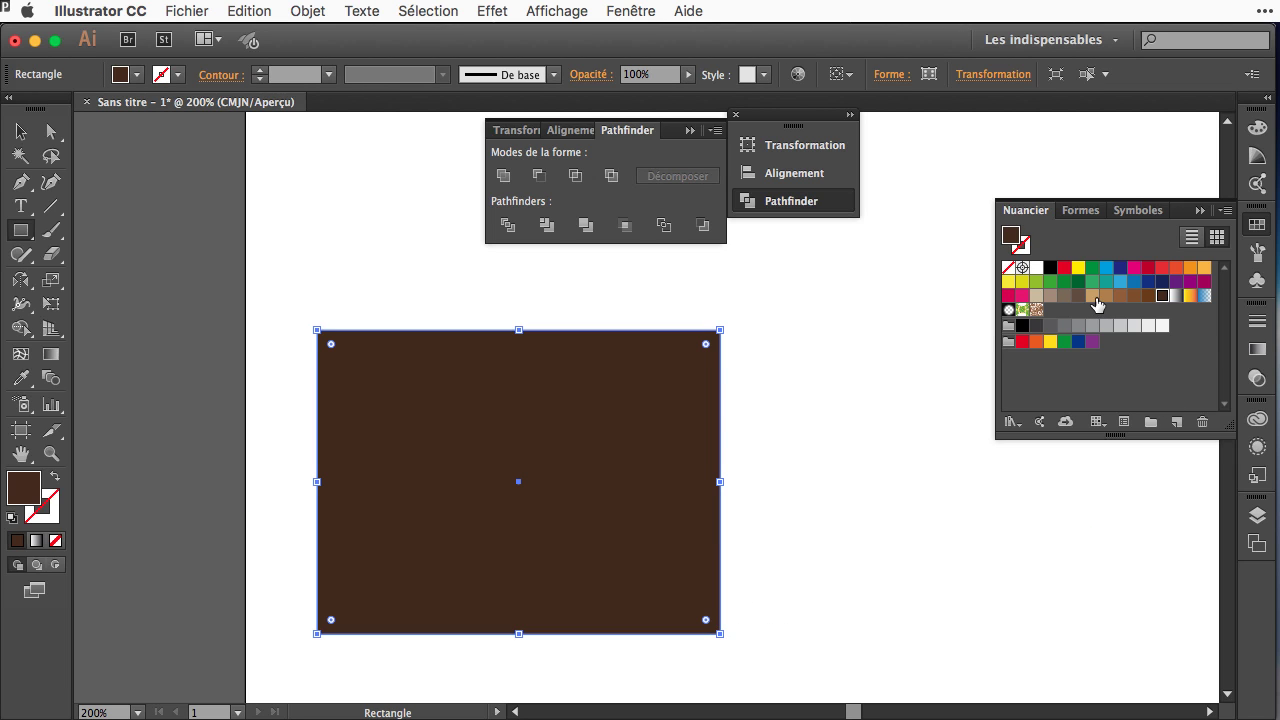
pyautogui.click(1092, 295)
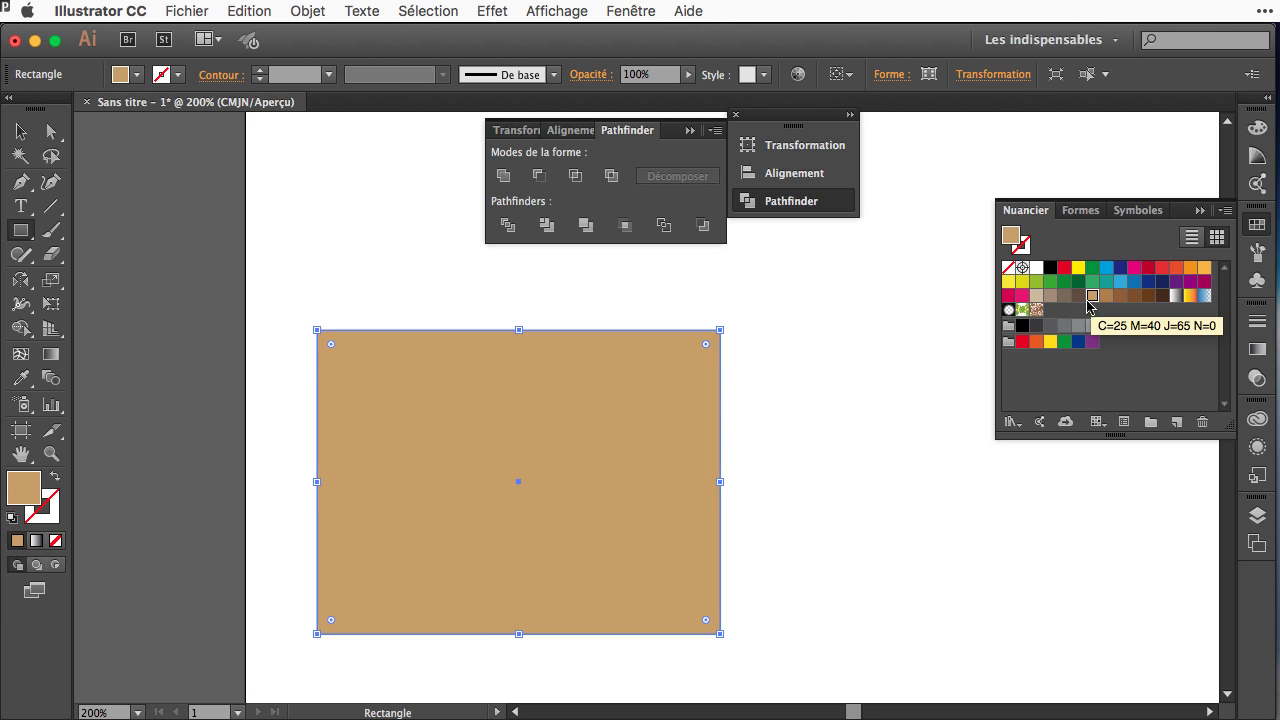
pyautogui.click(308, 11)
pyautogui.moveTo(410, 56)
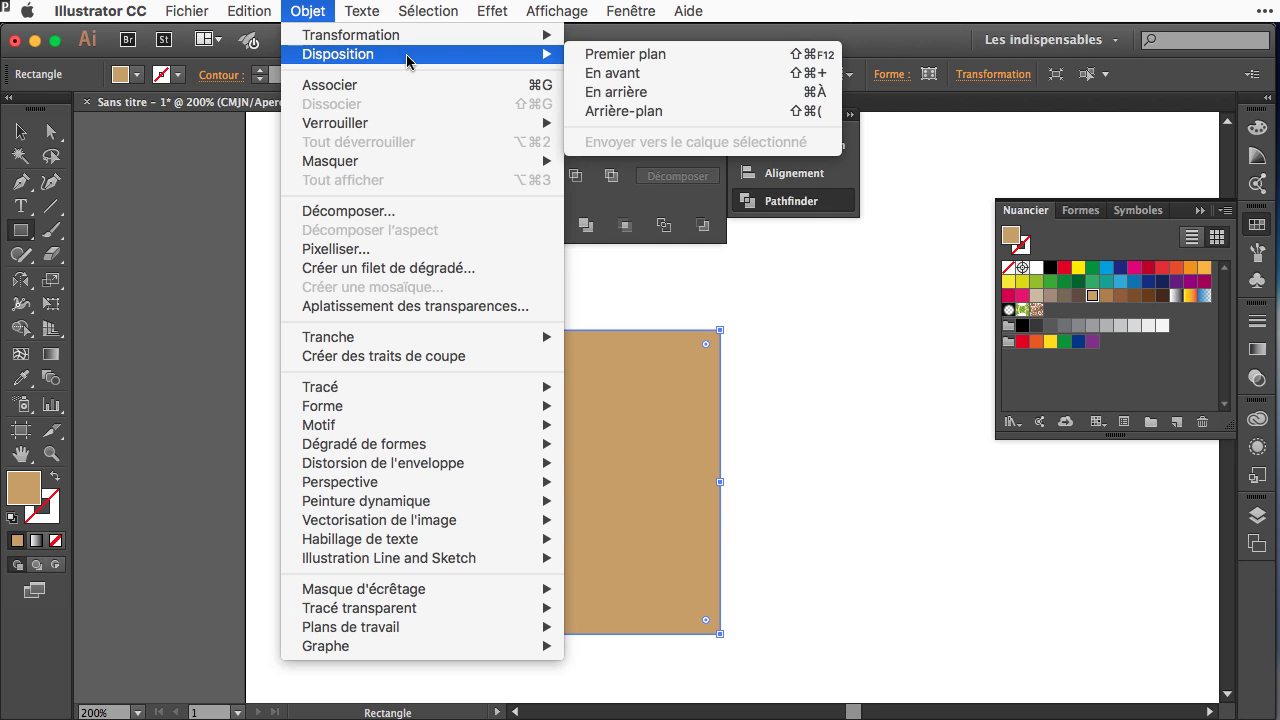
pyautogui.click(620, 111)
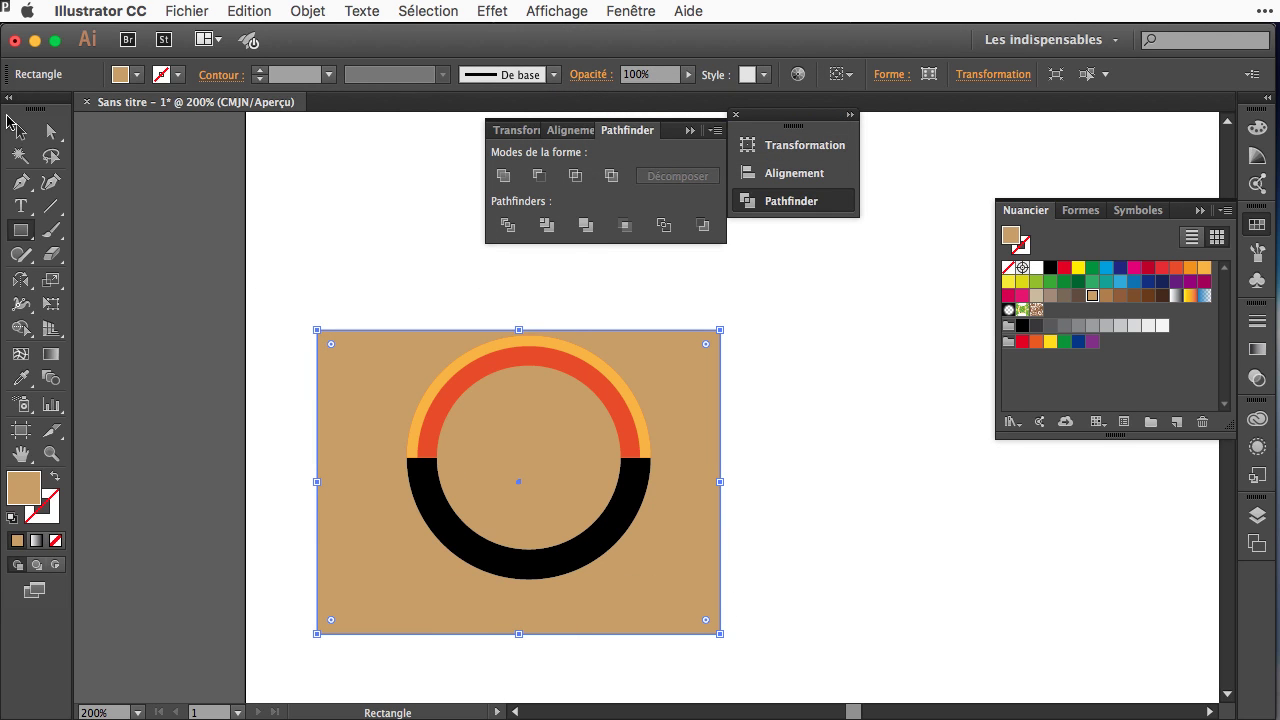
# Shift the ring right so it straddles the rectangle's right edge.
pyautogui.click(18, 130)
pyautogui.moveTo(498, 569); pyautogui.dragTo(690, 580)
pyautogui.click(870, 600)
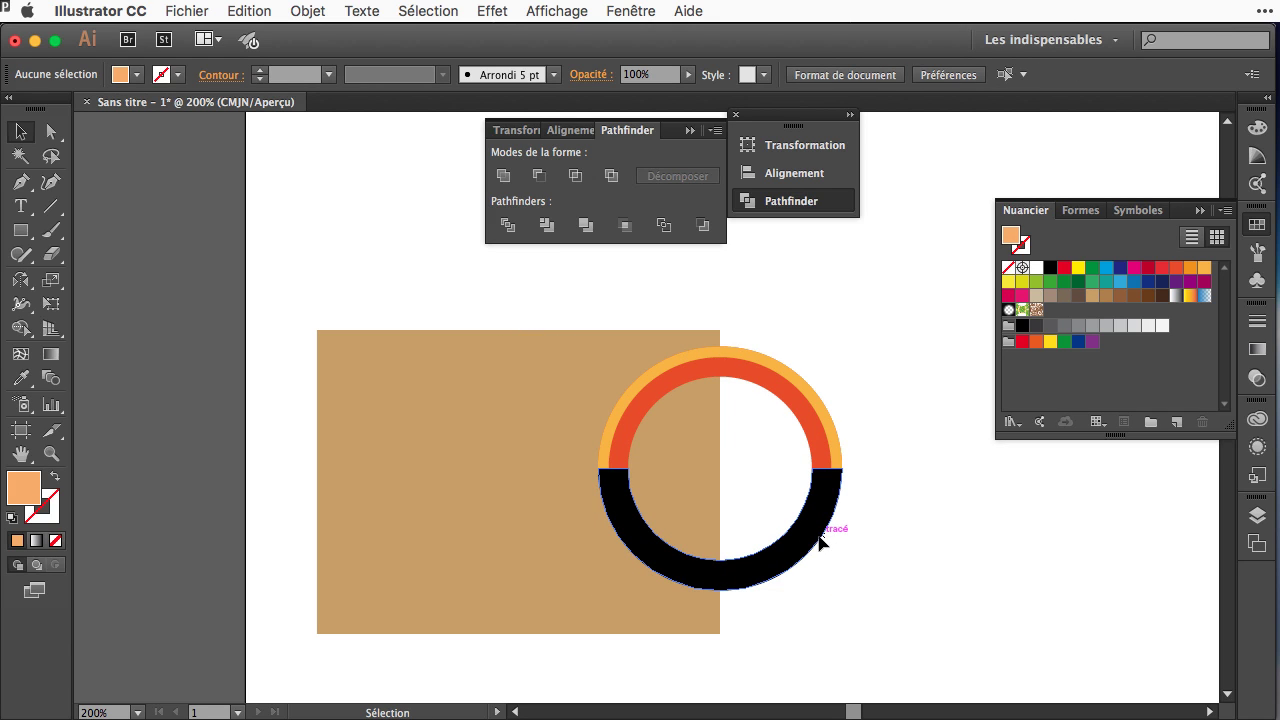